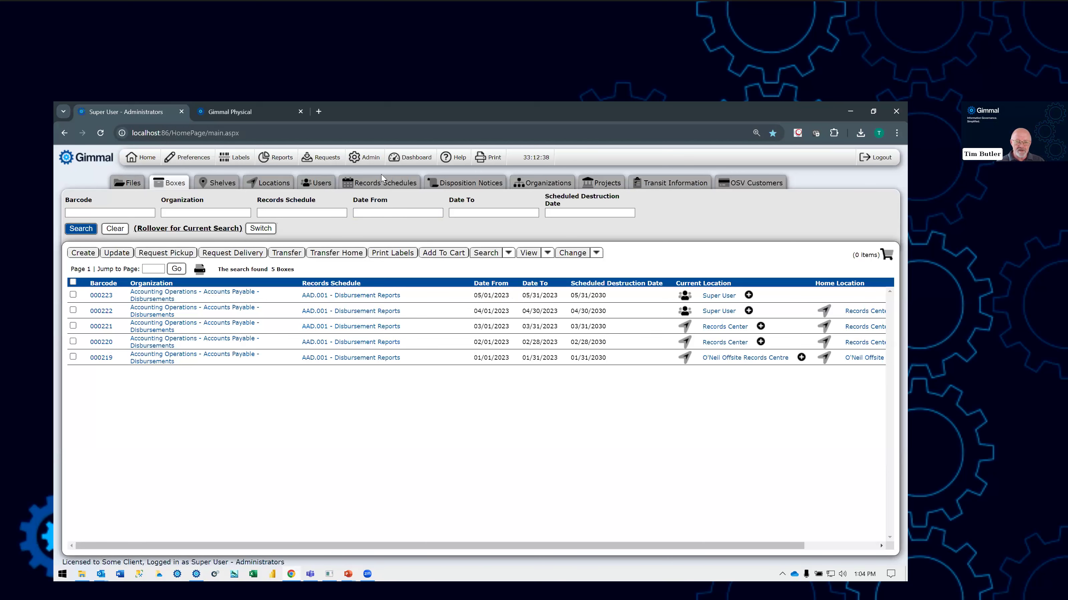
- Open the permissions of the Administrators role from the administration settings and go to its data tab permission groups
left_click(372, 168)
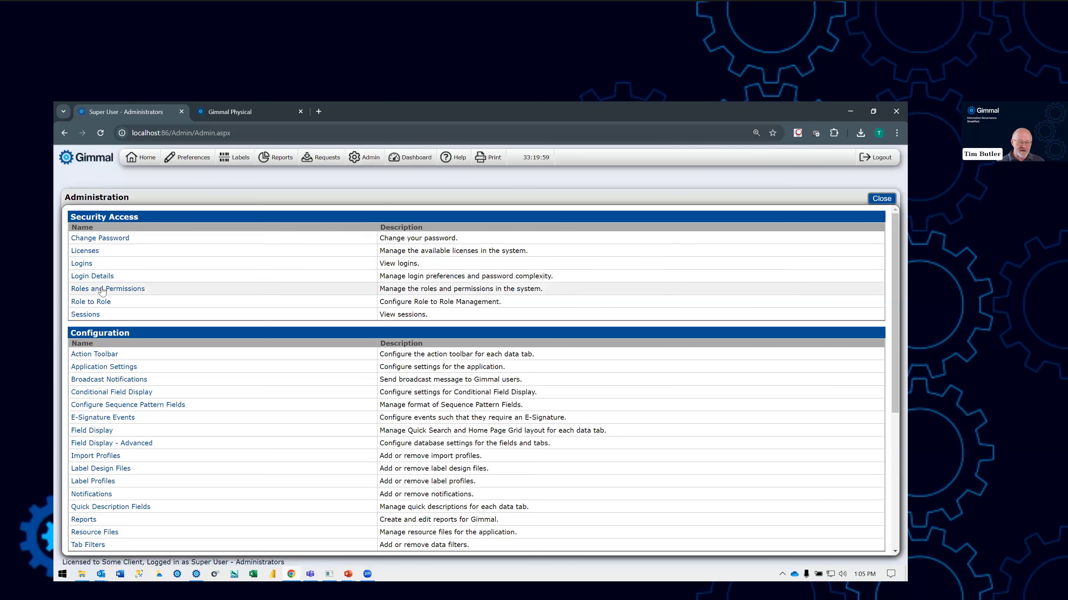
left_click(102, 289)
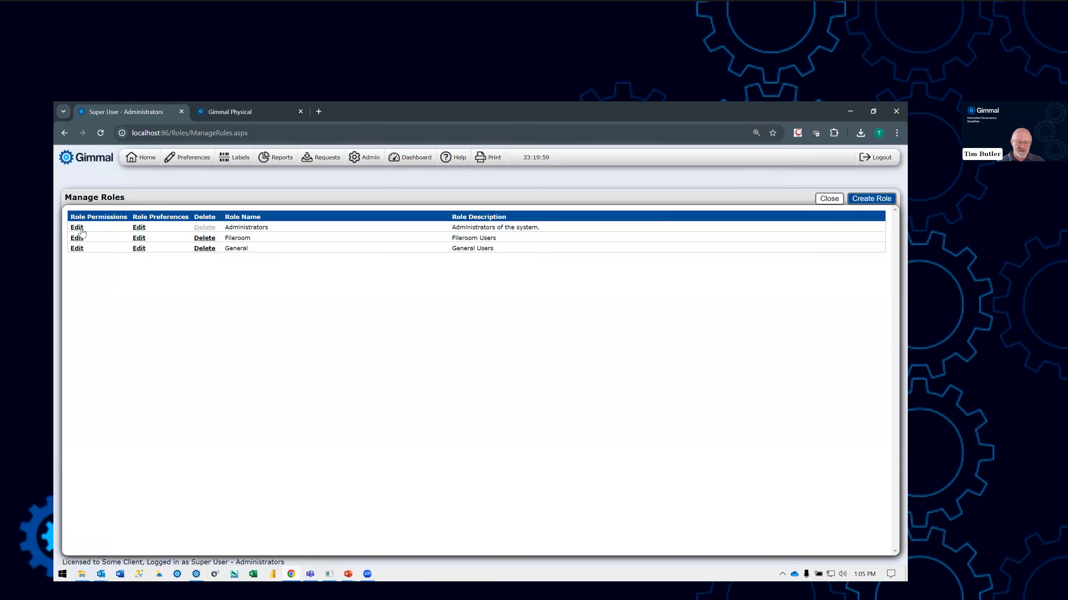
left_click(79, 230)
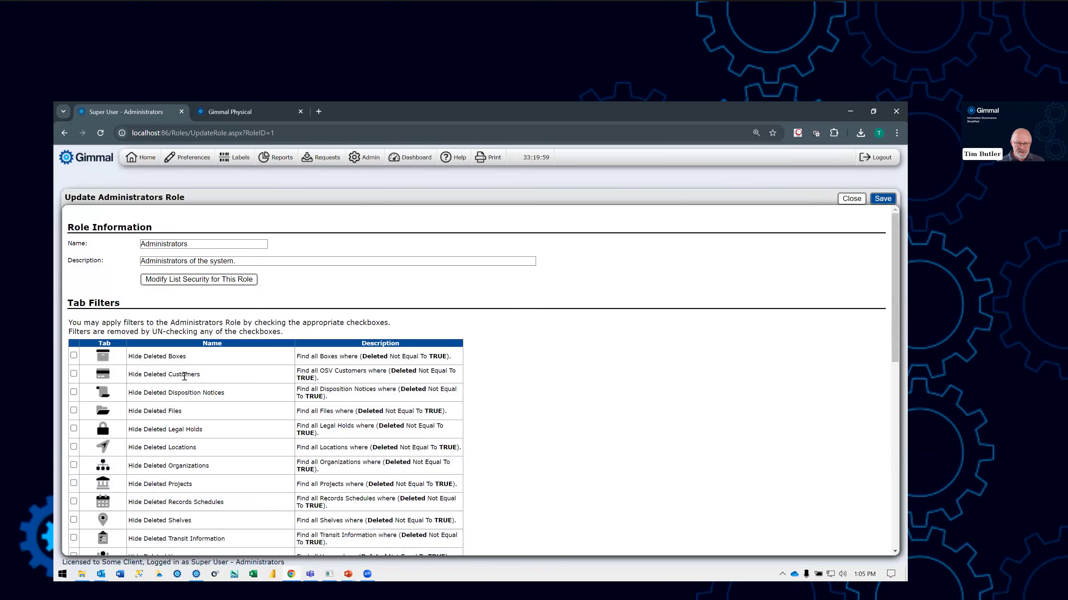
scroll(184, 377, "down", 5)
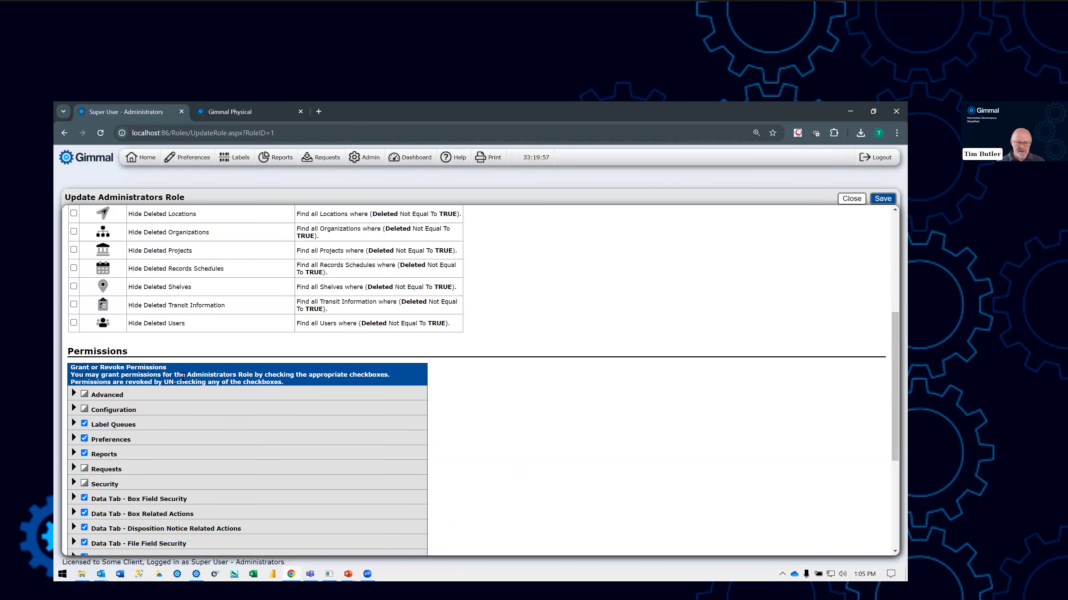
scroll(183, 377, "down", 3)
scroll(181, 374, "down", 2)
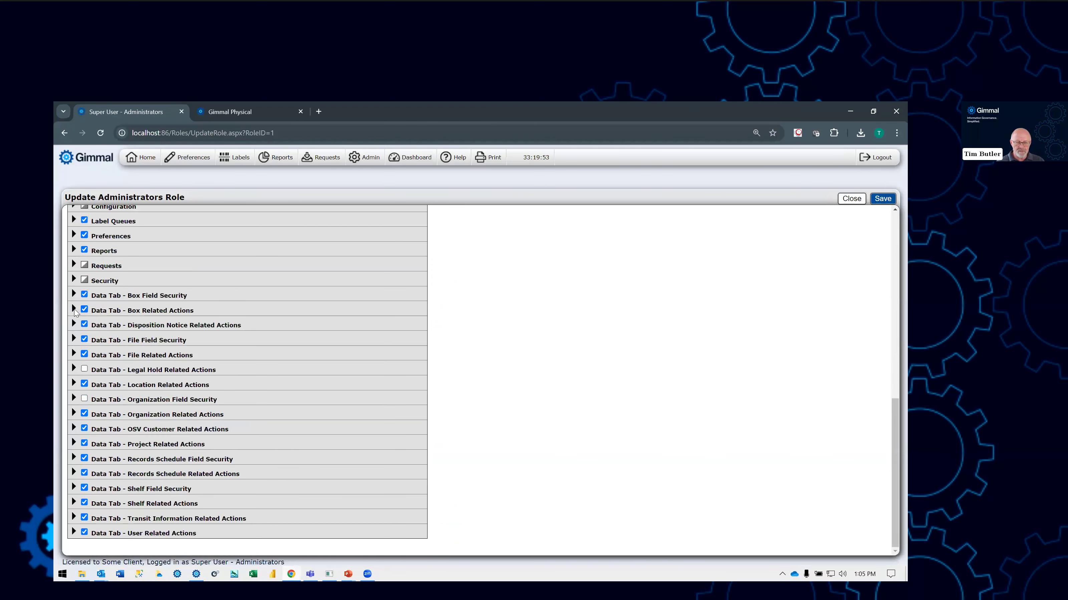
- Expand the Box Related Actions and Requests permission groups to examine the request permissions of the Administrators role
left_click(75, 311)
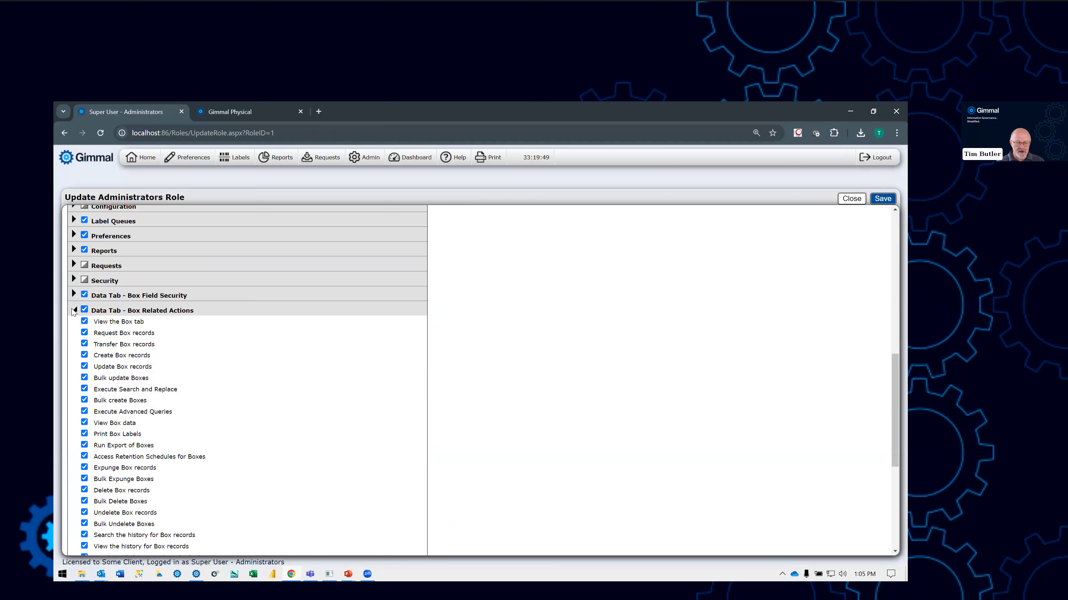
left_click_drag(95, 331, 155, 333)
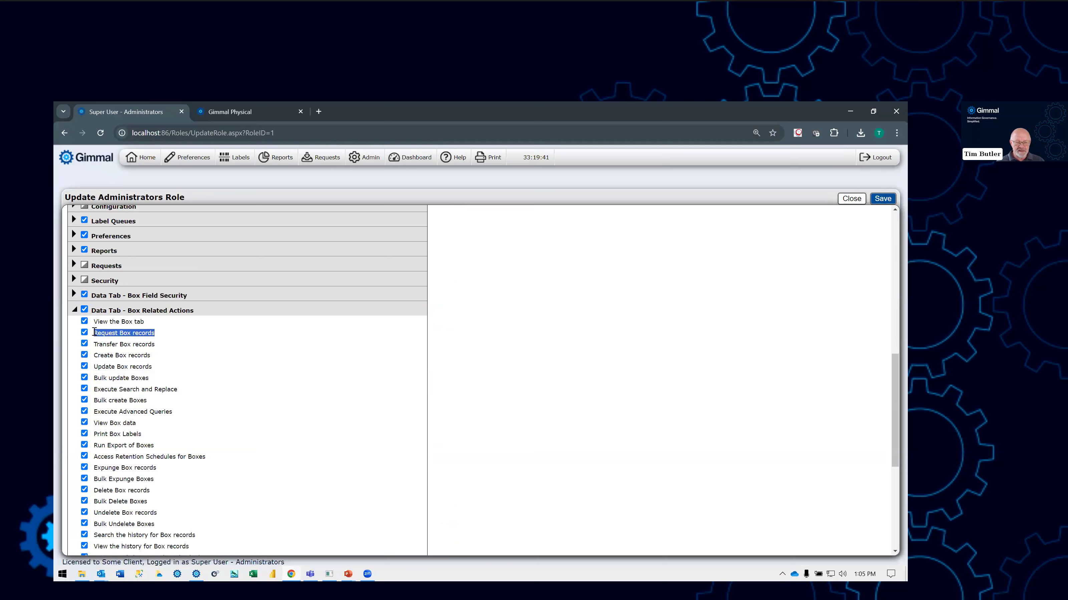
left_click(74, 265)
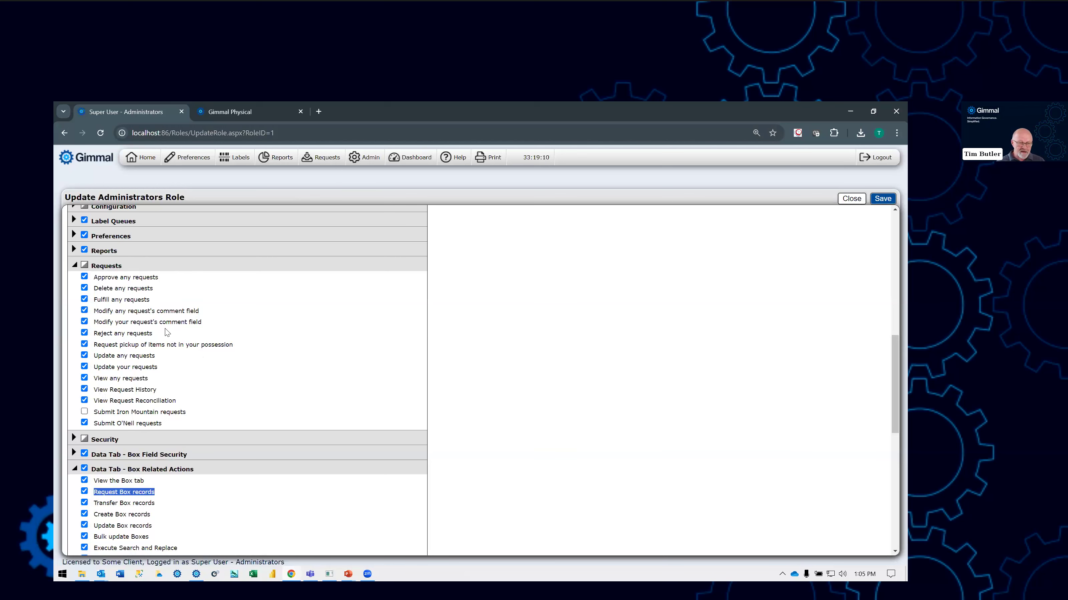
- Open the Boxes preferences and examine the default request location and the auto-query setting for Transfer and Request pages
left_click(190, 159)
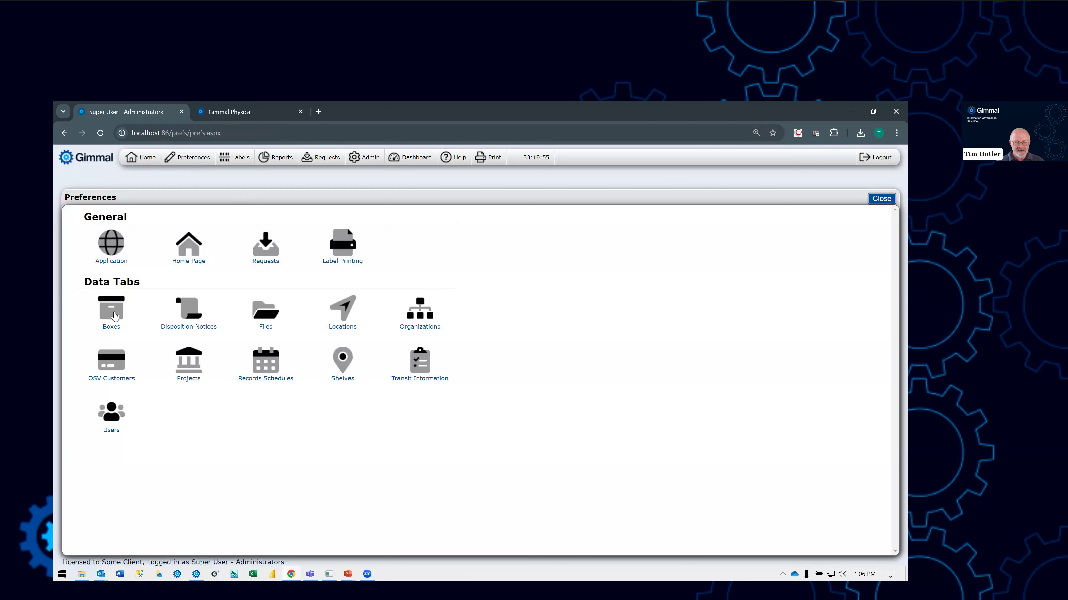
left_click(114, 315)
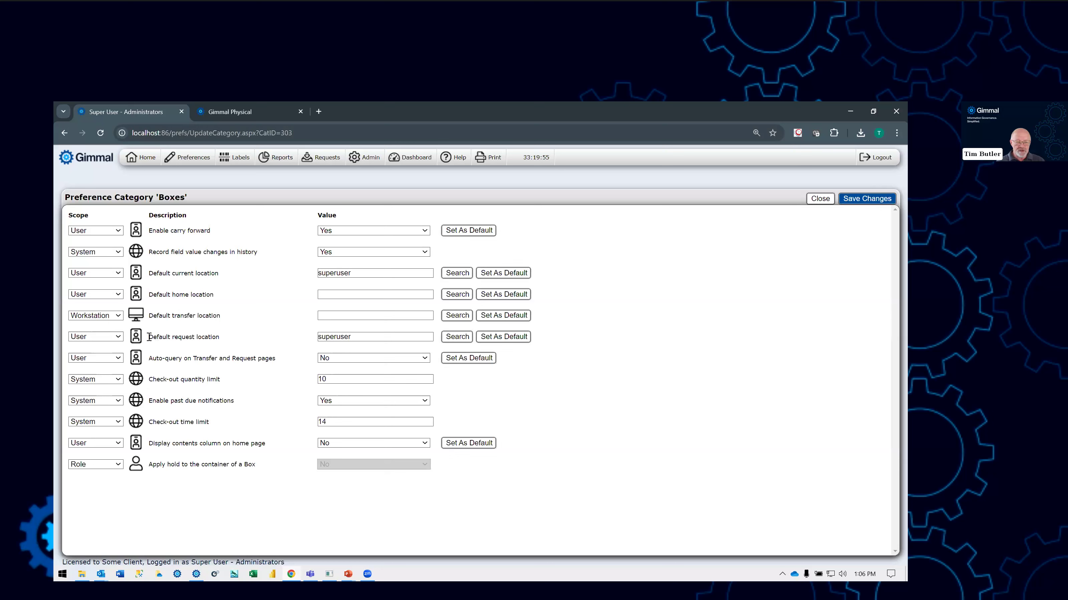
left_click_drag(160, 338, 250, 420)
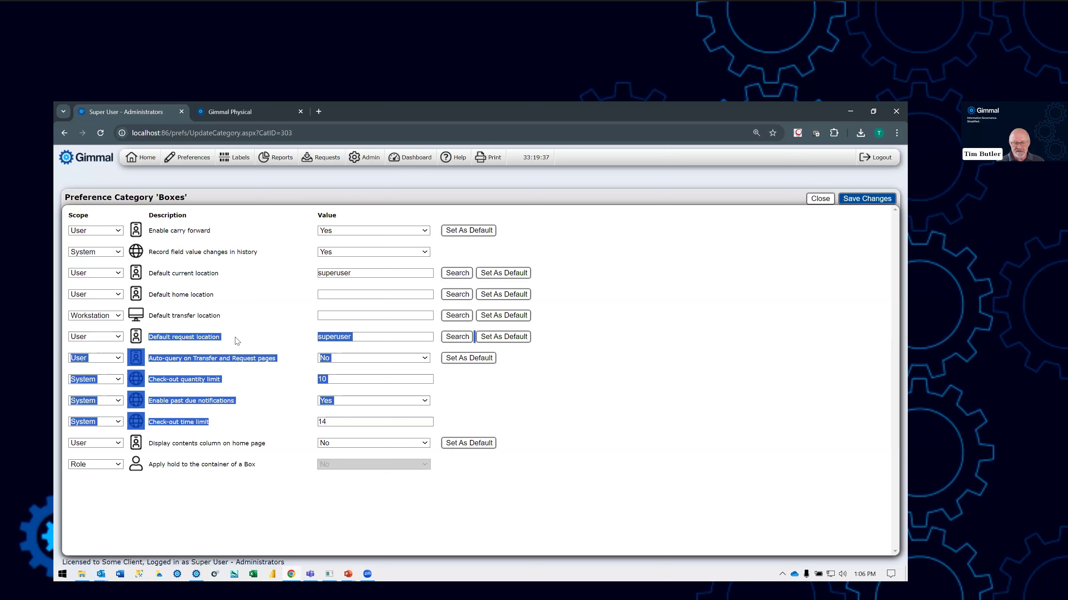
left_click(286, 337)
left_click_drag(360, 338, 316, 339)
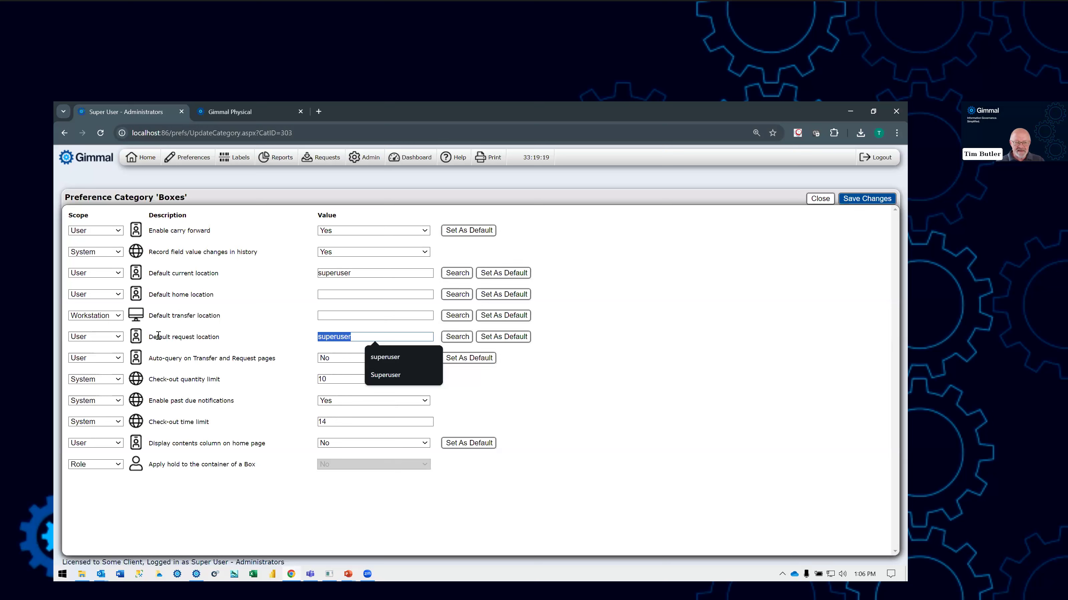
left_click_drag(149, 336, 215, 337)
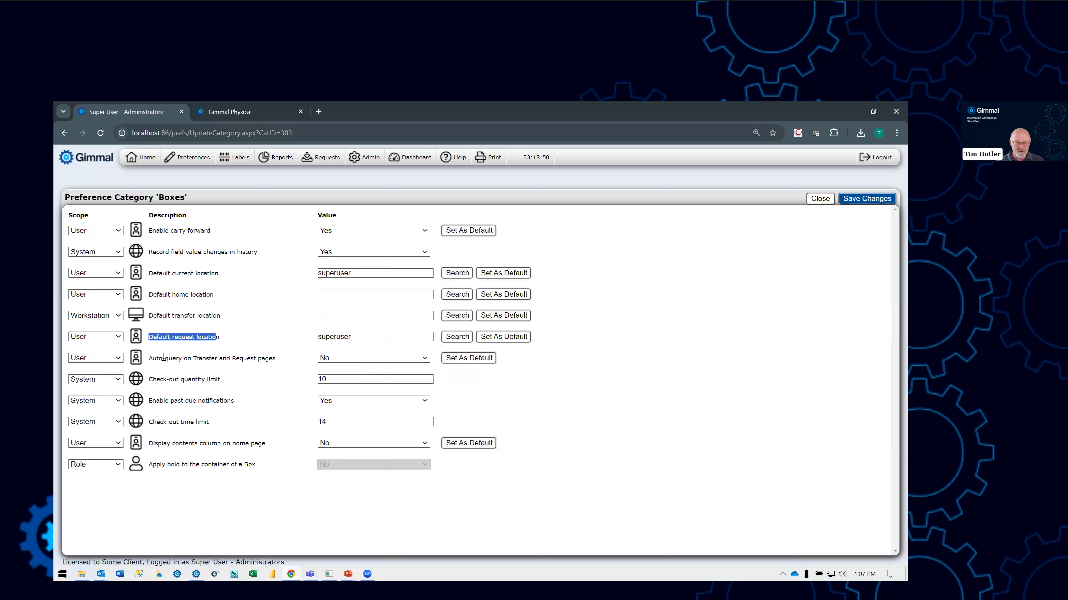
left_click_drag(151, 358, 277, 362)
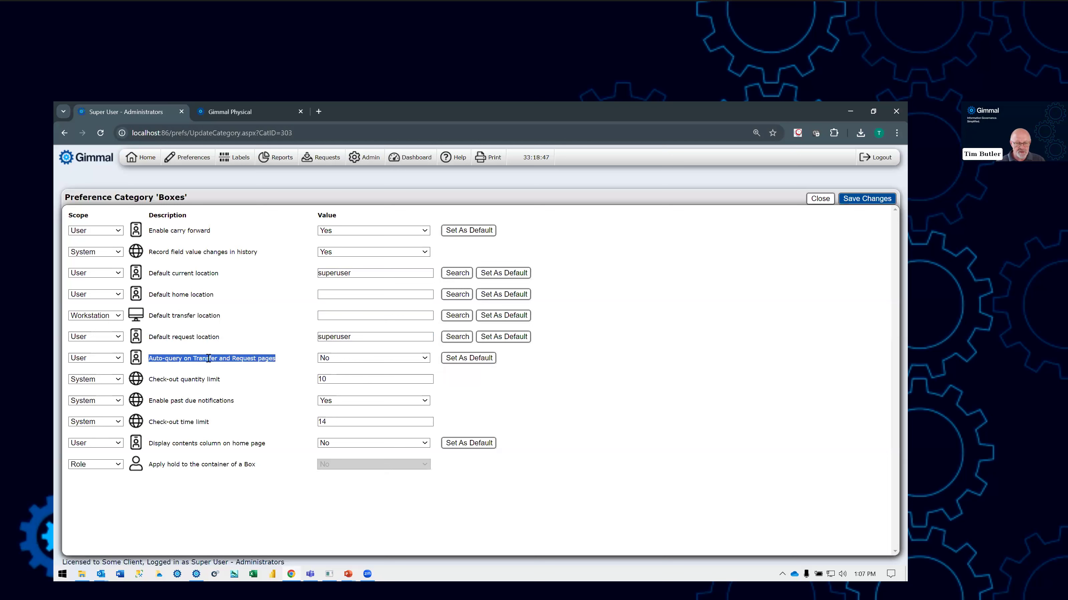
left_click(198, 374)
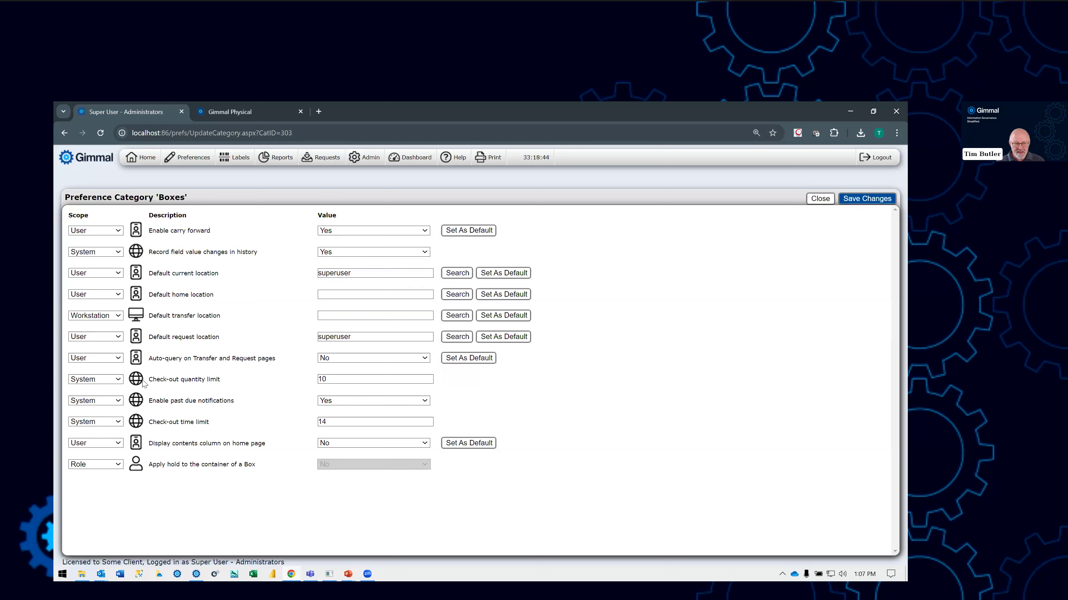
- Examine the check-out quantity limit for boxes and the scope options available for it
left_click_drag(149, 379, 250, 418)
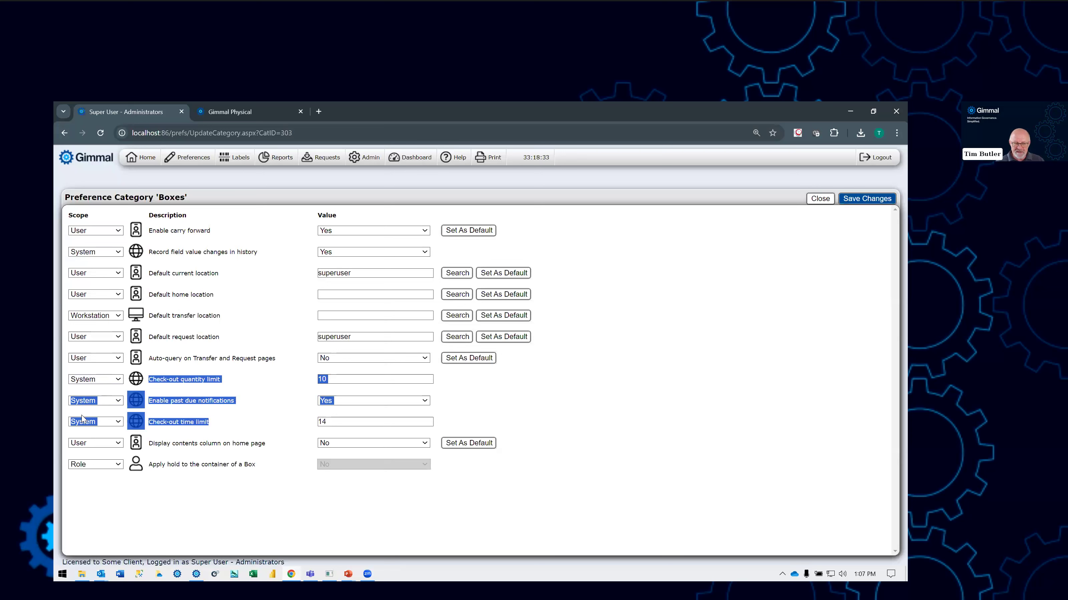
left_click(207, 359)
left_click_drag(150, 380, 222, 380)
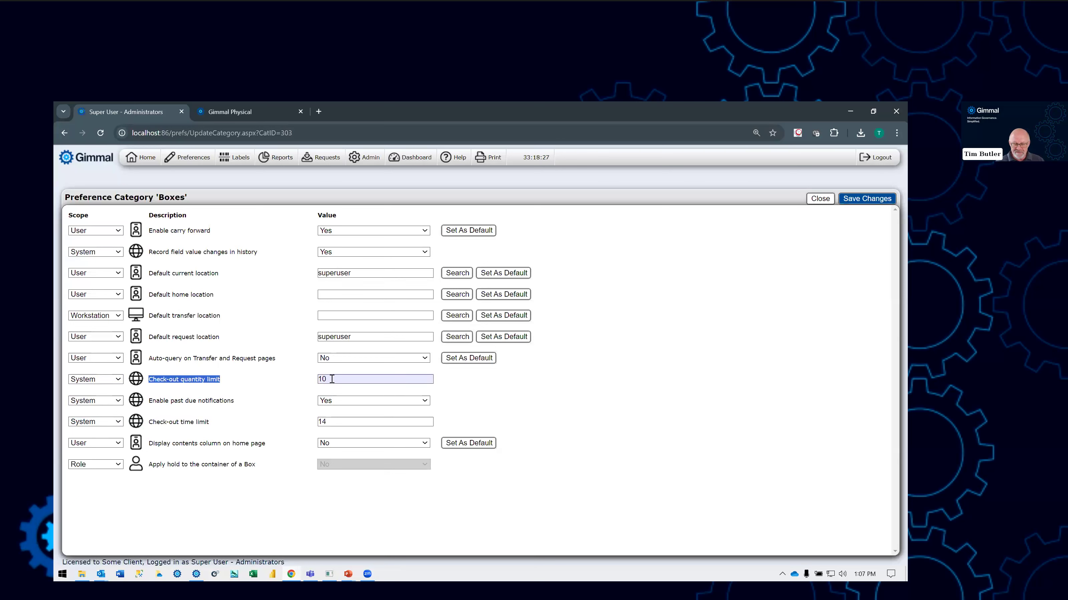
left_click(120, 381)
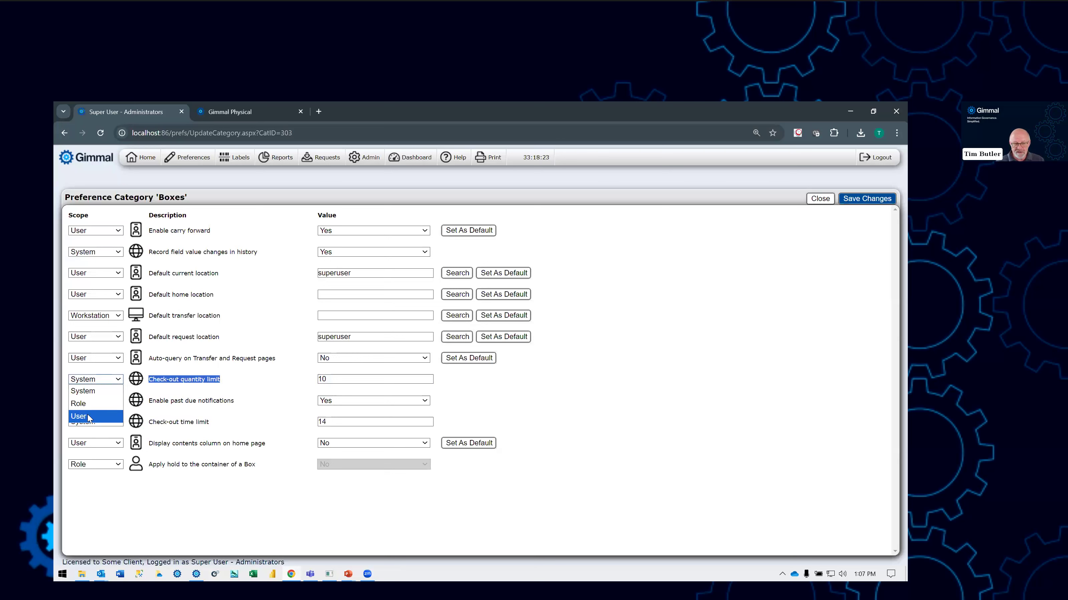
left_click(311, 378)
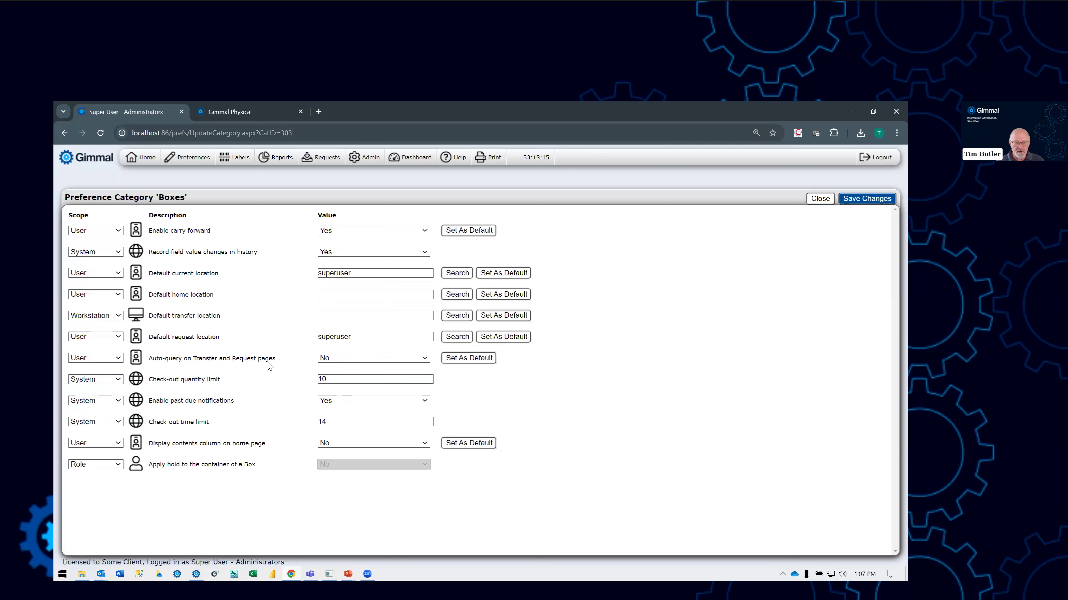
left_click(333, 379)
double_click(319, 380)
left_click_drag(149, 380, 227, 384)
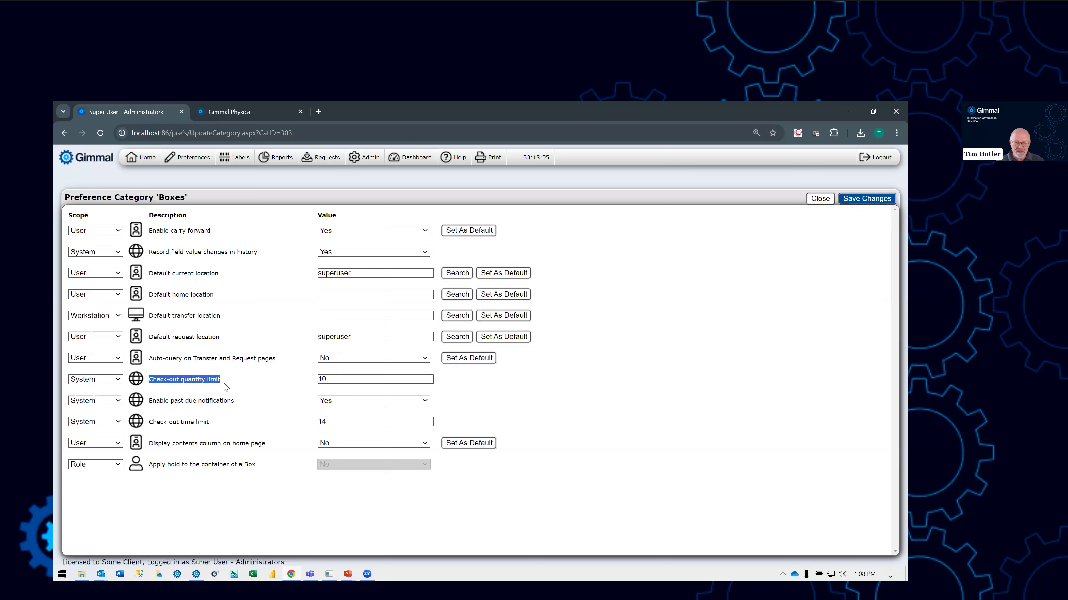
- Examine the check-out time limit and the past due notifications setting for boxes
left_click_drag(149, 422, 257, 424)
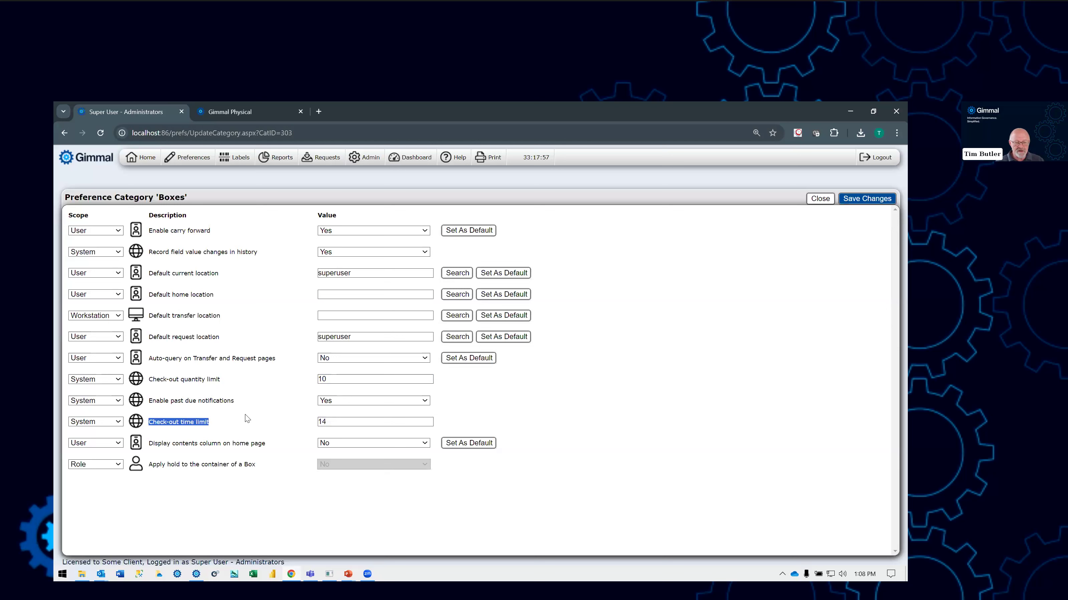
left_click(241, 390)
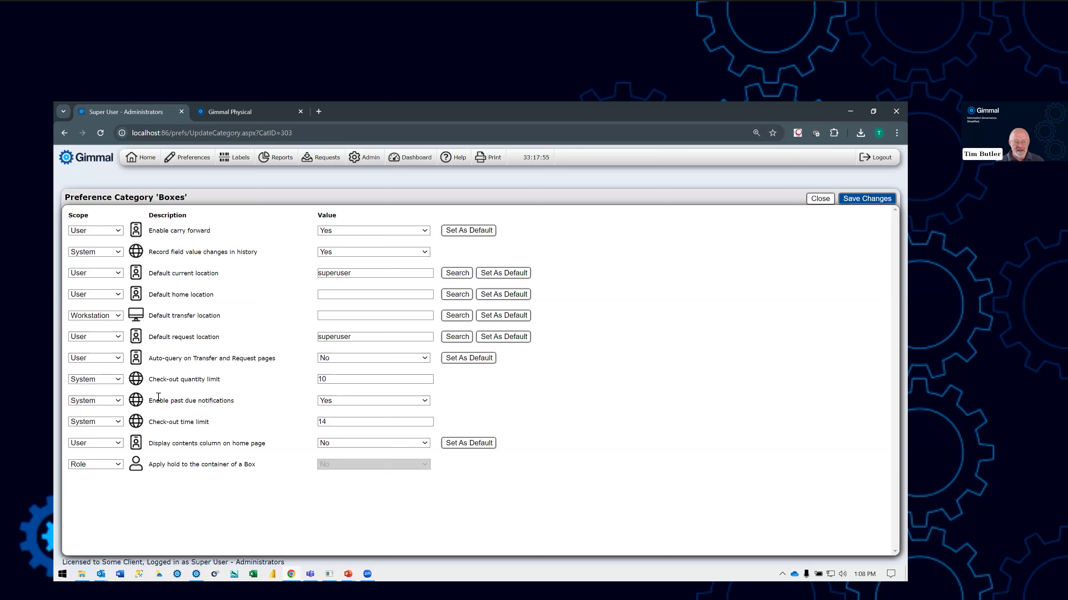
left_click_drag(151, 400, 238, 408)
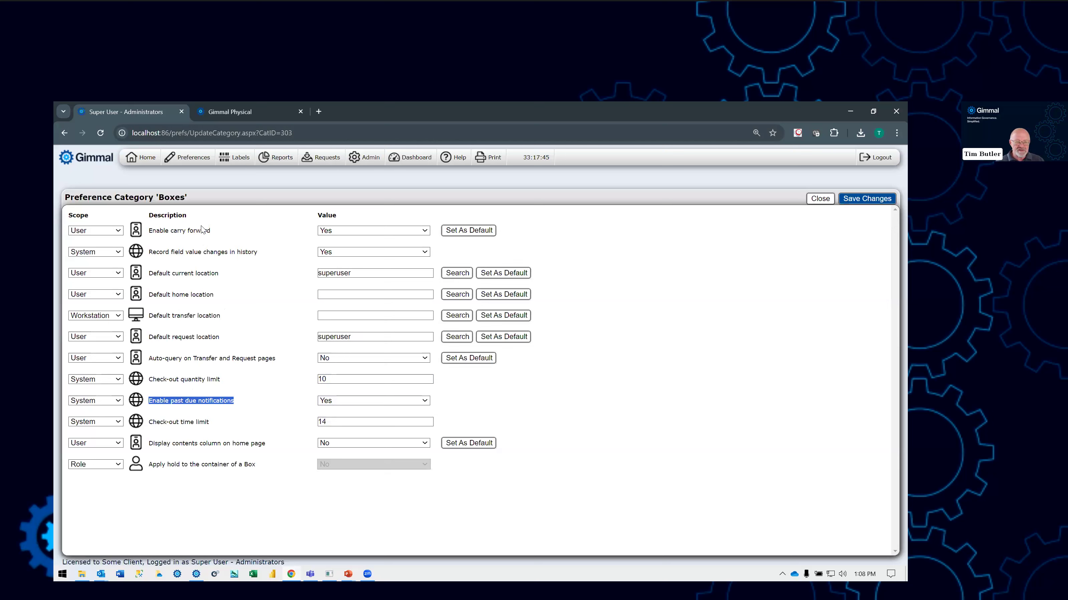
- Open the Requests preferences and examine the default request status and the rejected request expiration limit
left_click(193, 163)
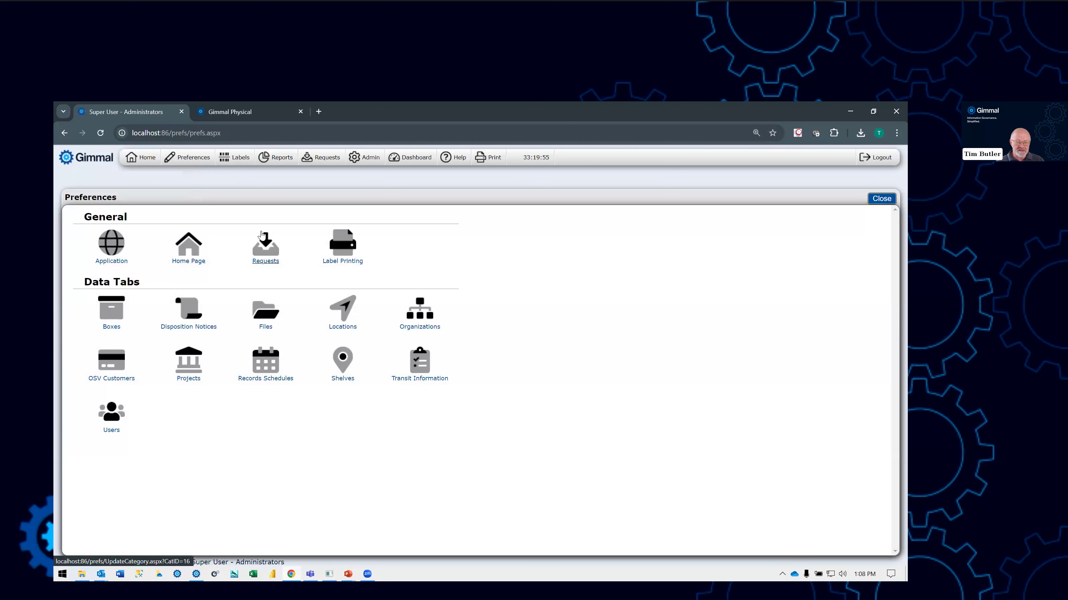
left_click(271, 256)
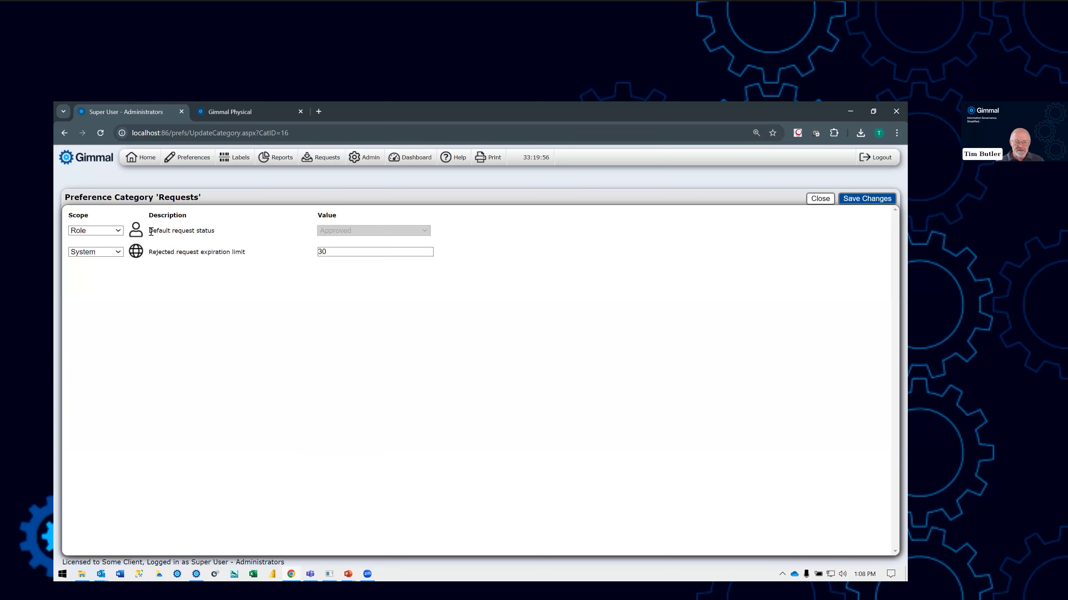
left_click_drag(150, 231, 221, 235)
mouse_move(352, 236)
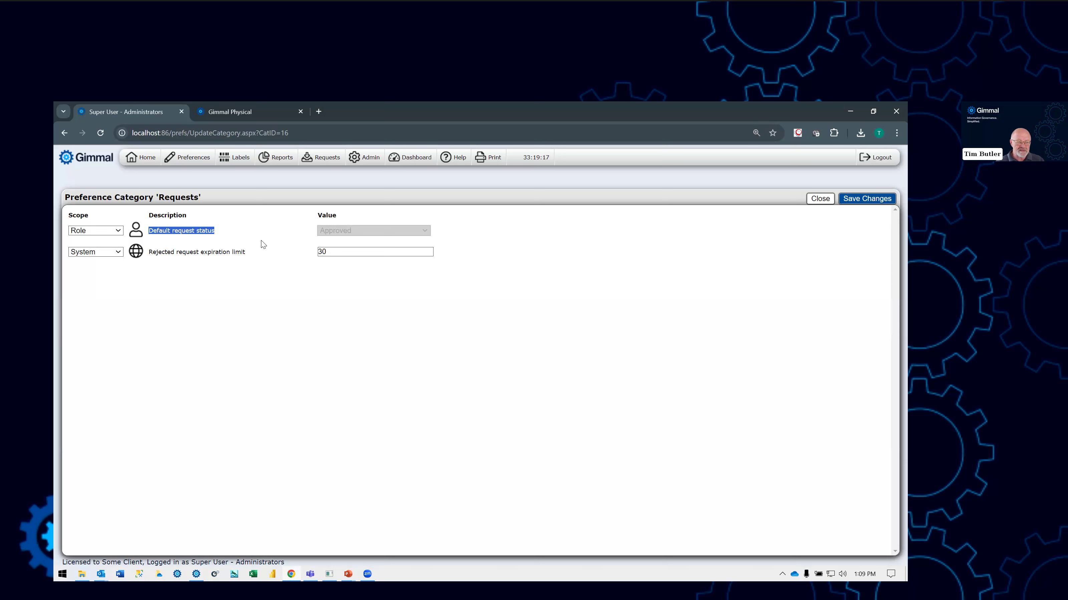
left_click(335, 249)
- Return to the home page's box list and start a delivery request for boxes 000223 and 000220
left_click(145, 163)
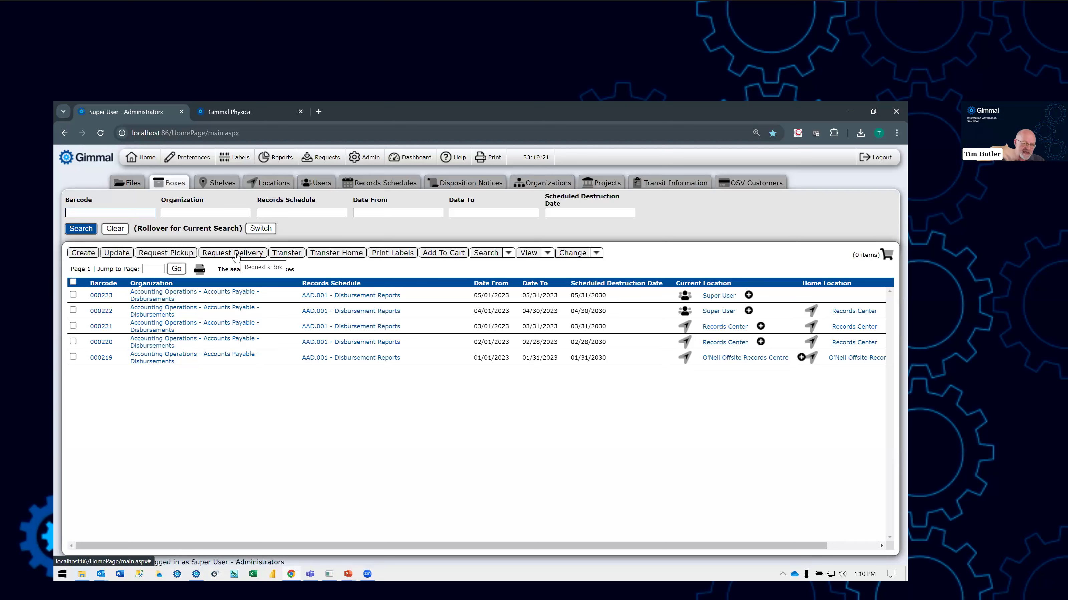
left_click(73, 295)
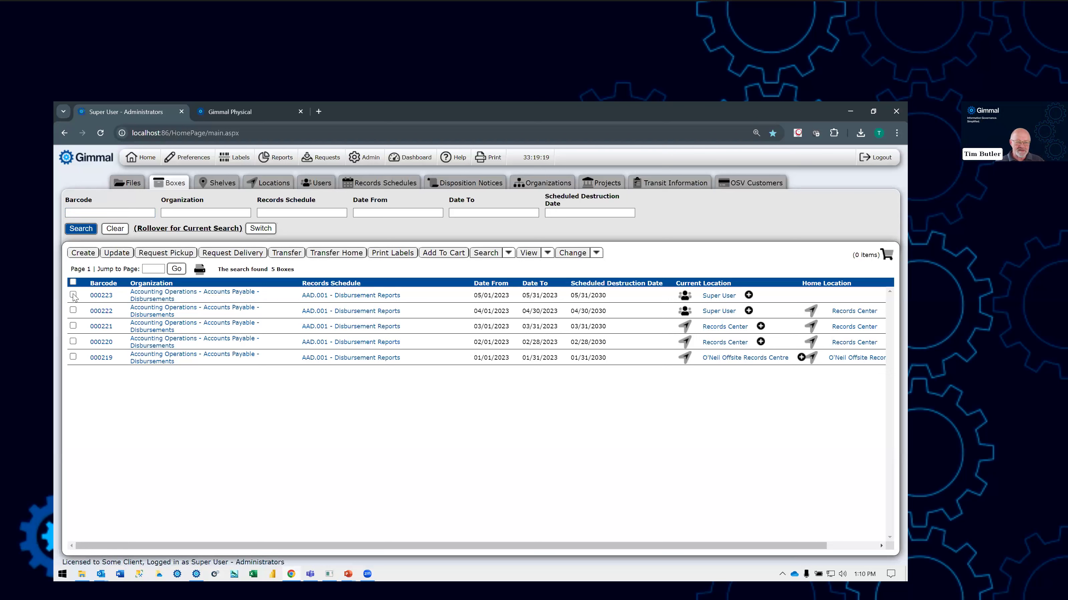
left_click(73, 342)
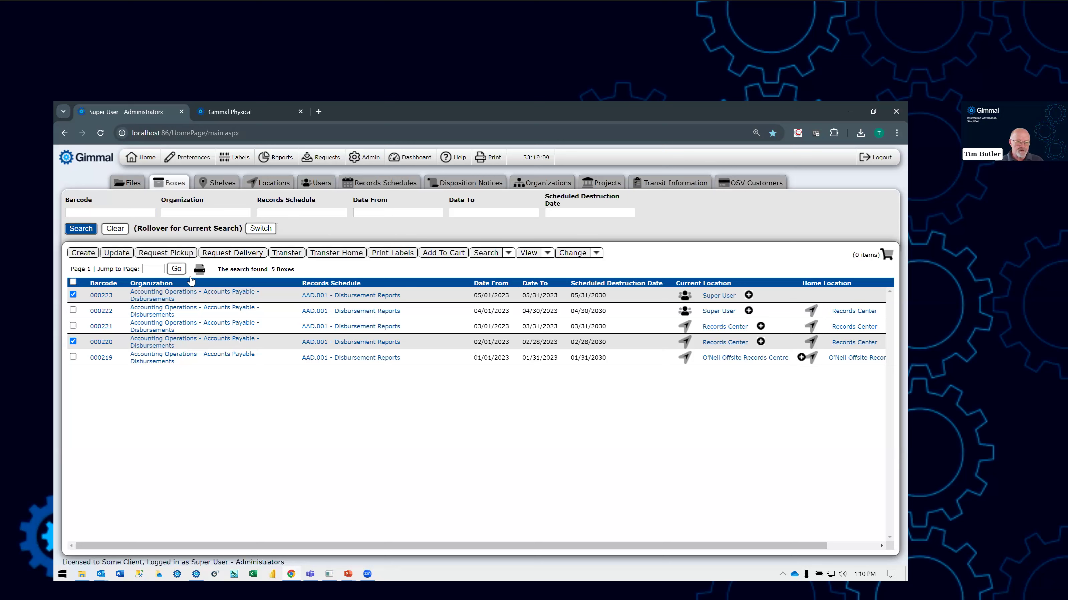
left_click(236, 253)
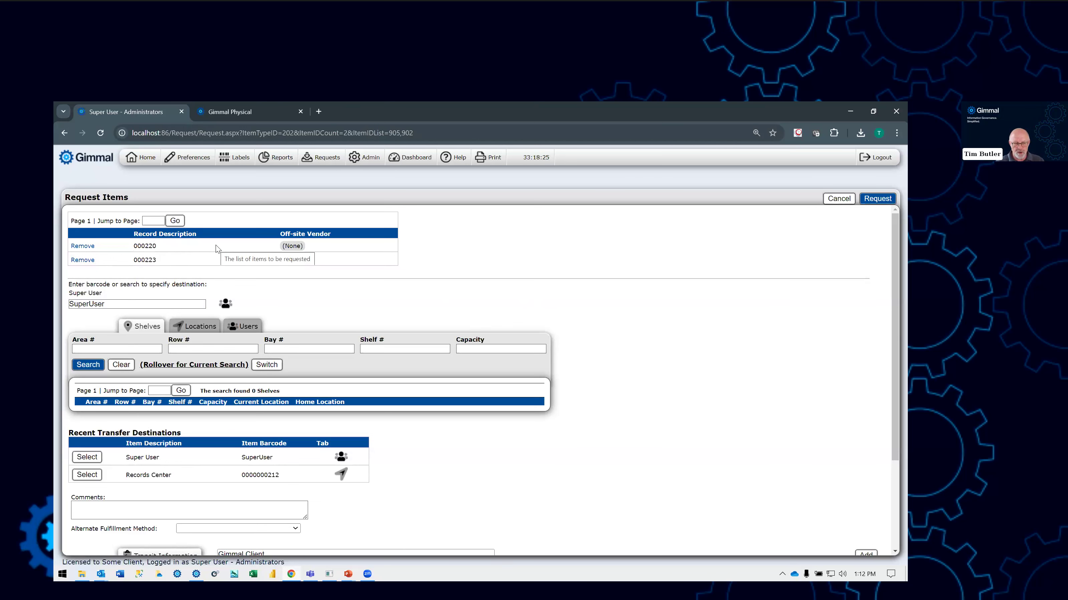
- Examine the request's destination barcode and the recent transfer destinations
left_click(108, 304)
left_click_drag(105, 304, 70, 304)
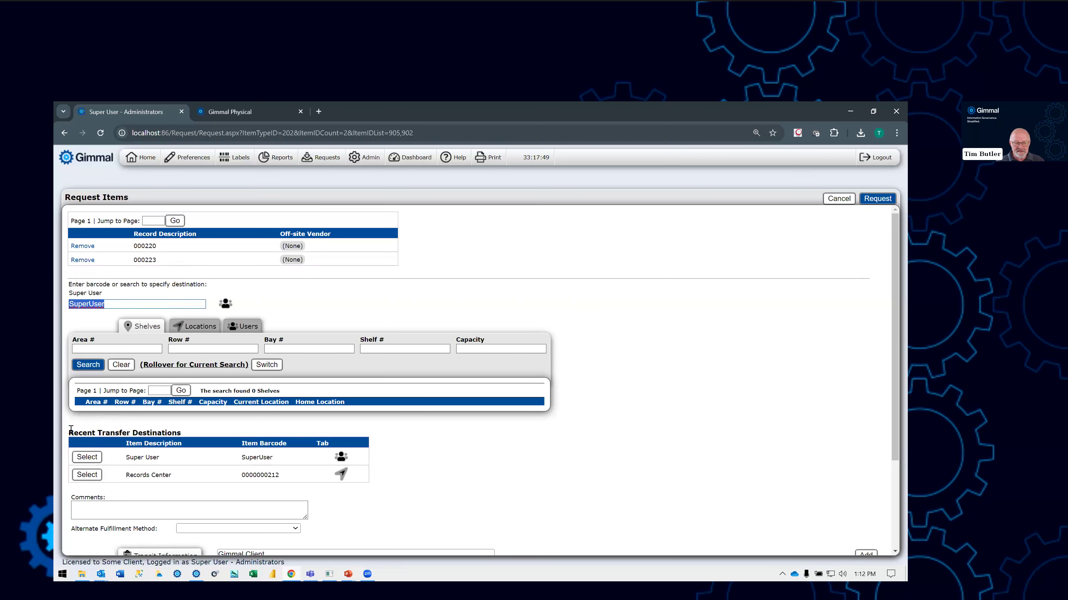
left_click_drag(69, 432, 267, 434)
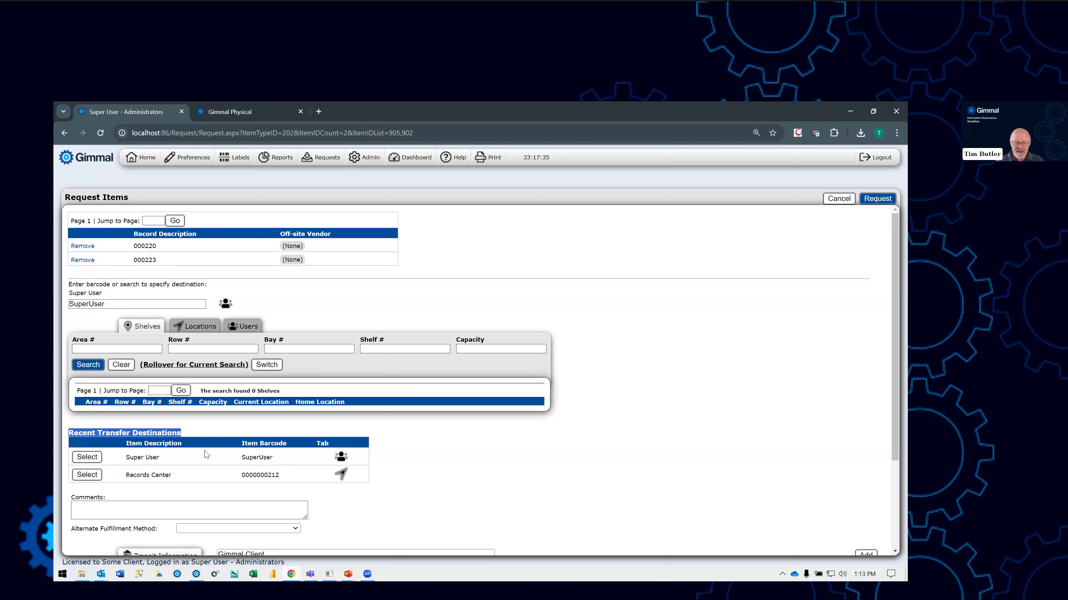
left_click(96, 299)
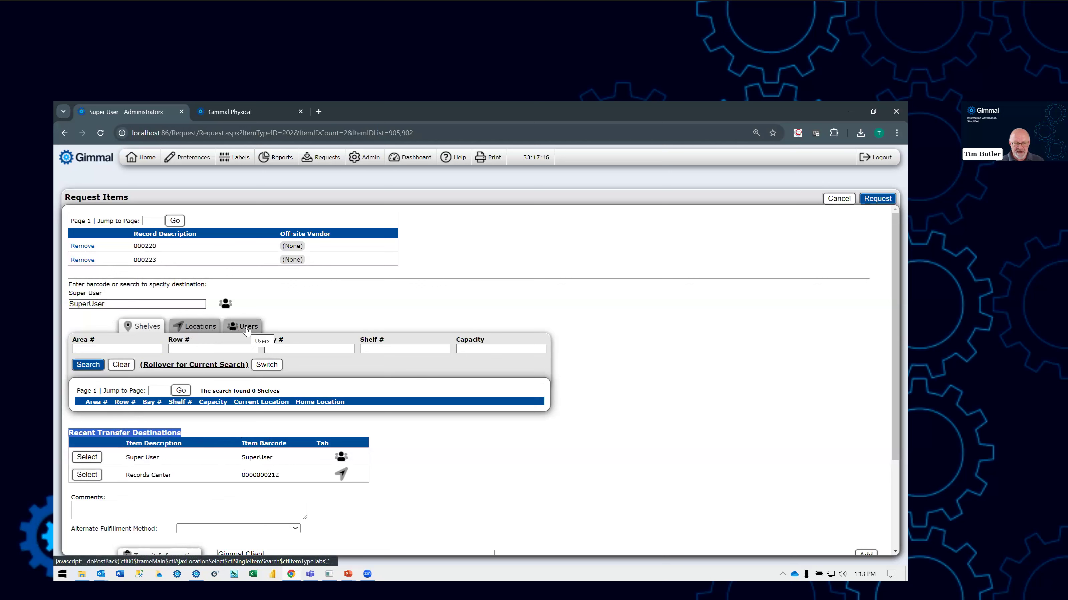
left_click_drag(106, 304, 69, 304)
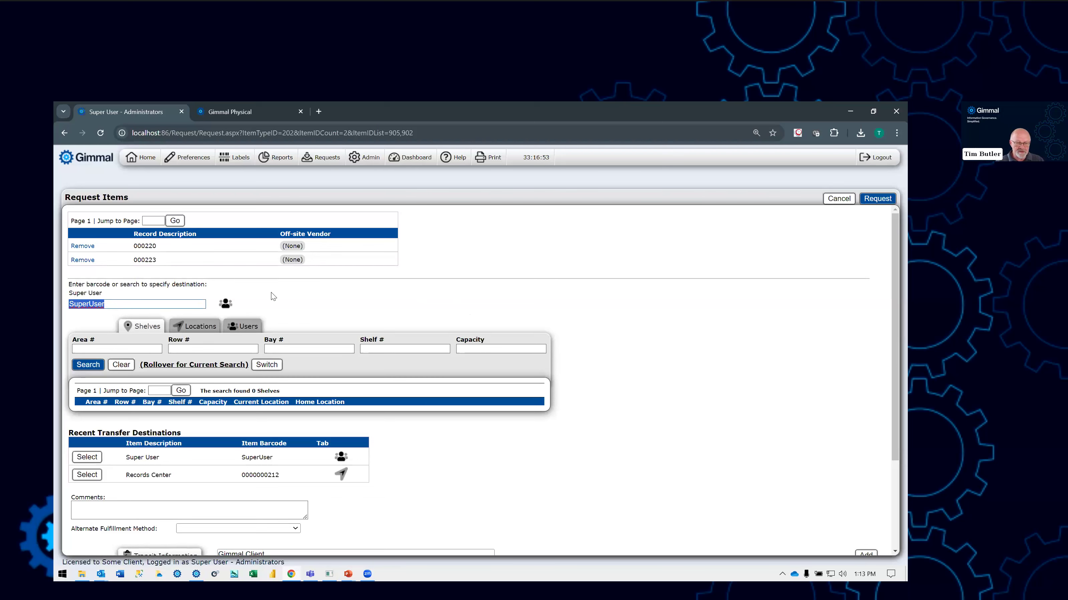
- Examine the delivery request's comments field, alternate fulfillment method options and transit information
scroll(272, 297, "down", 1)
scroll(272, 297, "down", 3)
left_click(109, 391)
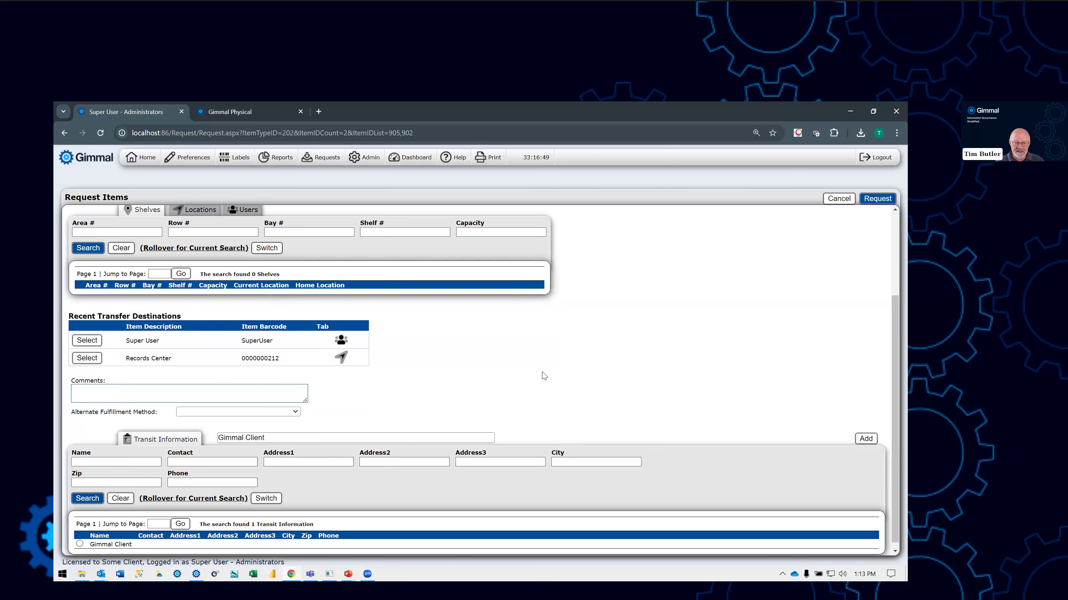
scroll(483, 354, "down", 1)
left_click(295, 407)
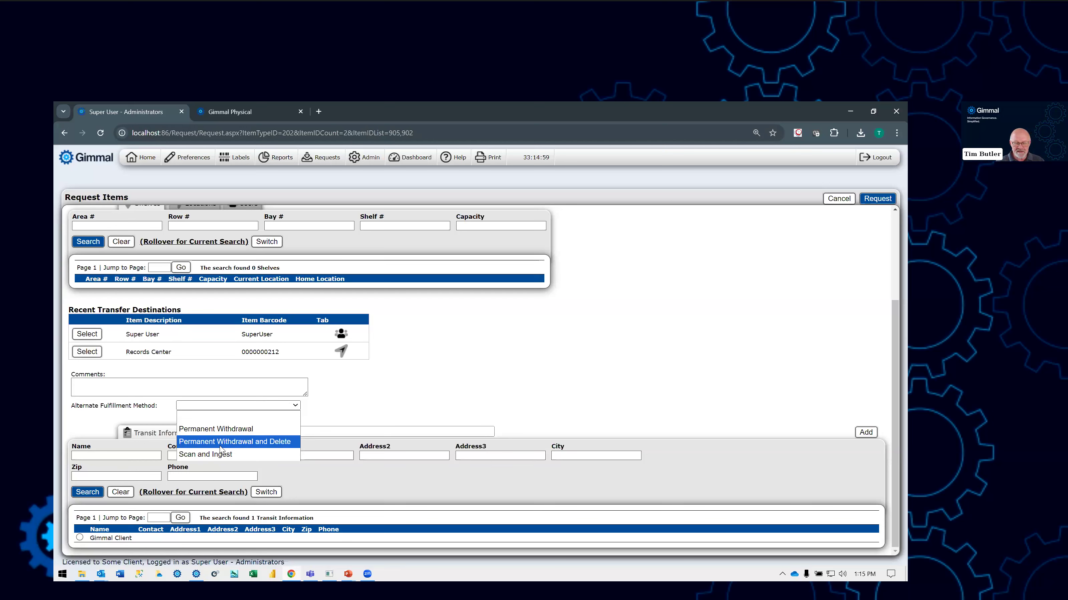
left_click(393, 392)
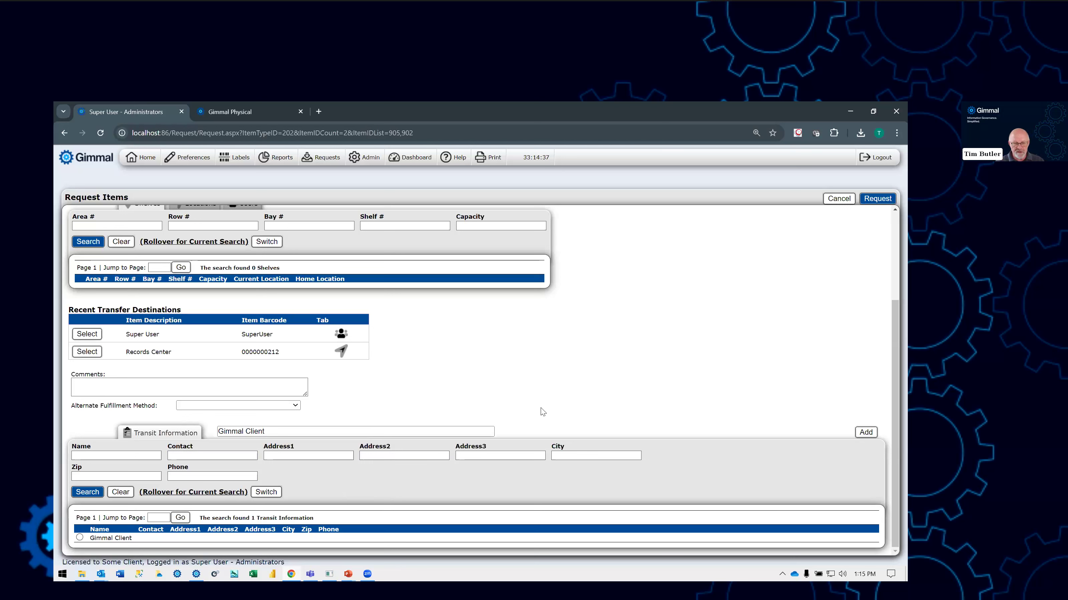
- Submit the delivery request for boxes 000220 and 000223 and read the result reported for each box
scroll(592, 382, "up", 3)
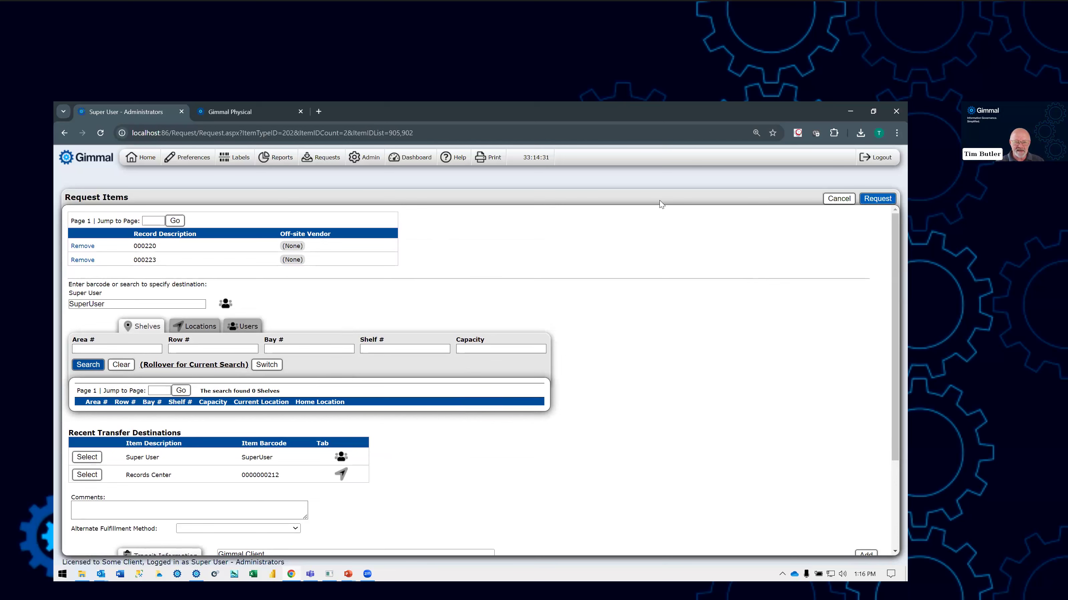
left_click(877, 199)
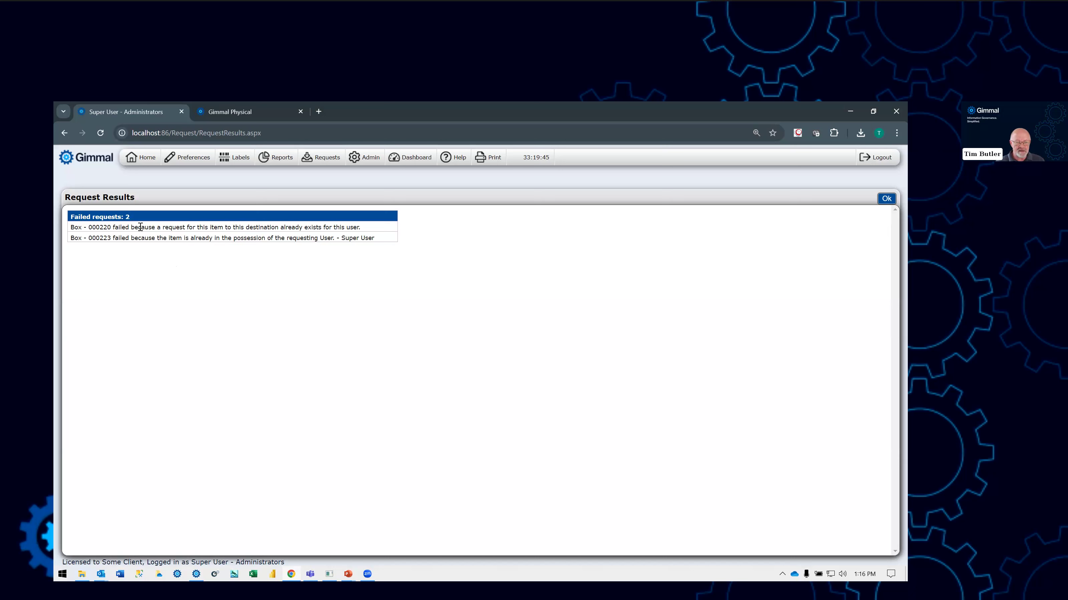
left_click_drag(71, 227, 375, 228)
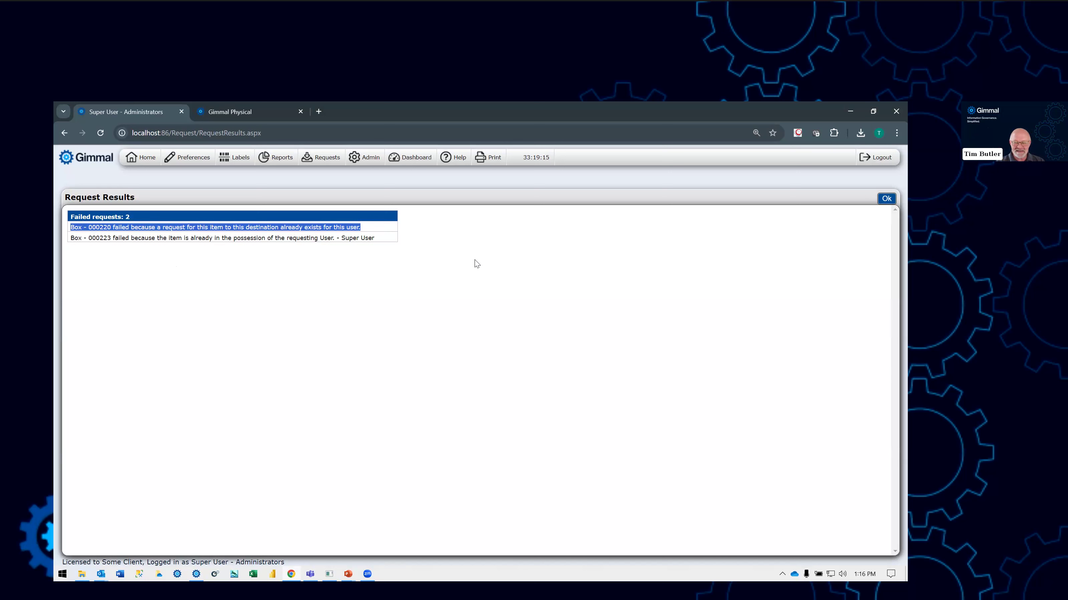
right_click(392, 287)
left_click(176, 261)
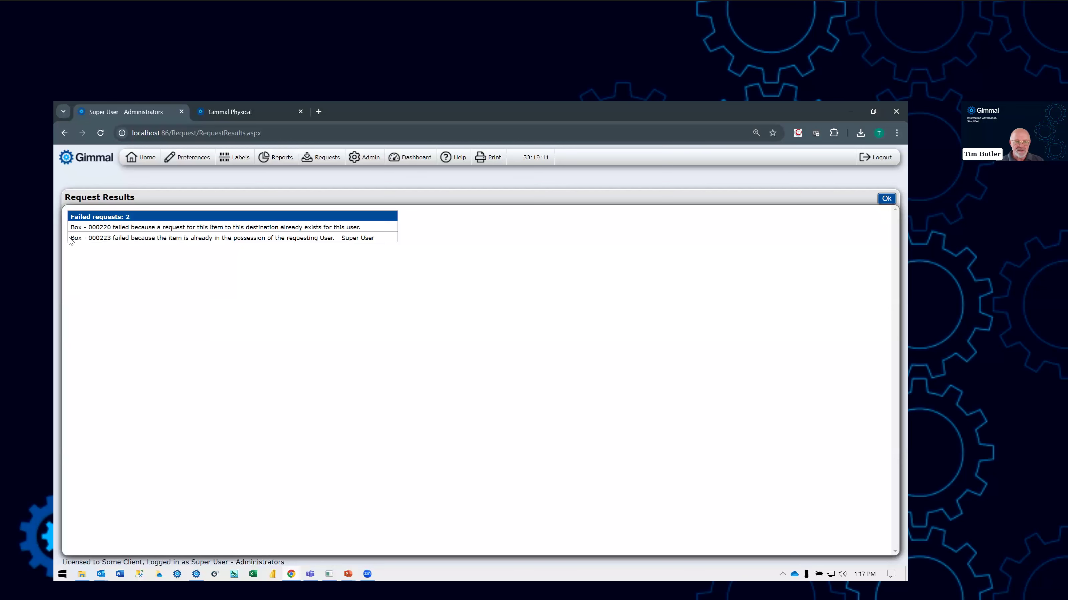
left_click_drag(70, 238, 174, 247)
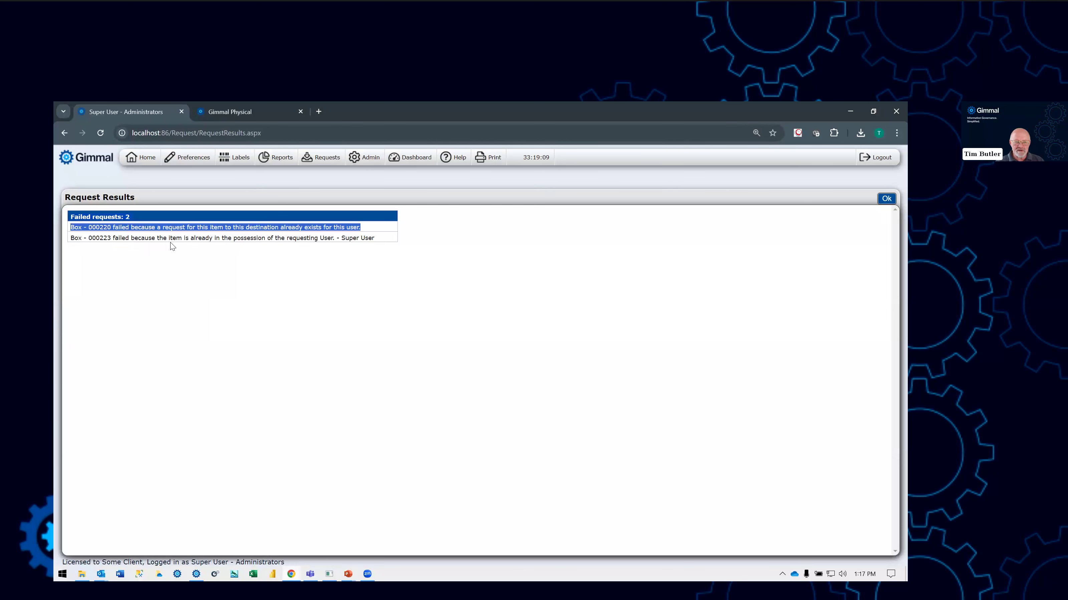
triple_click(176, 238)
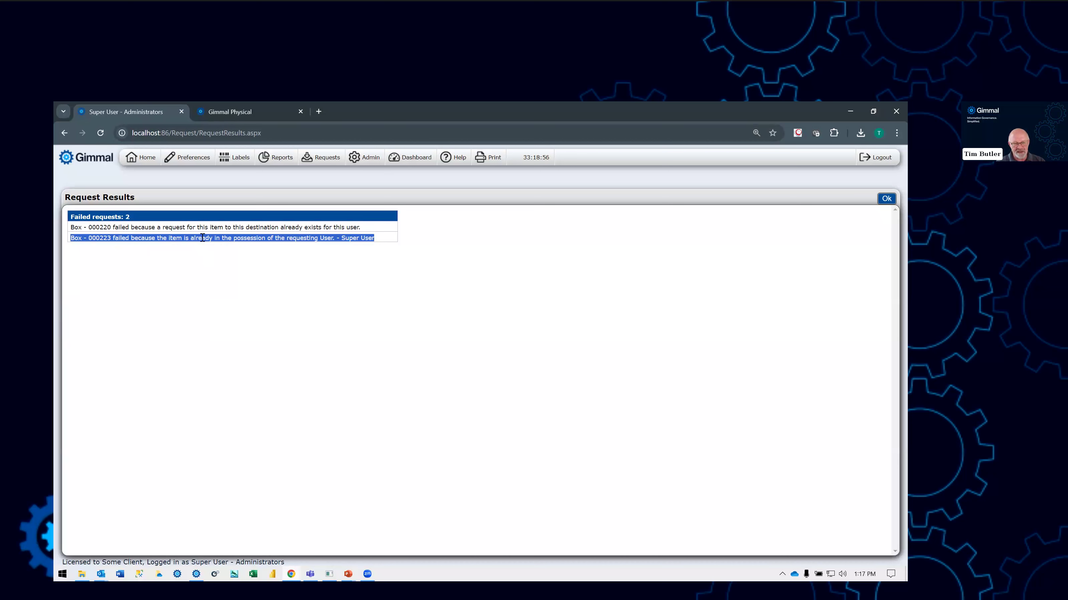
double_click(180, 227)
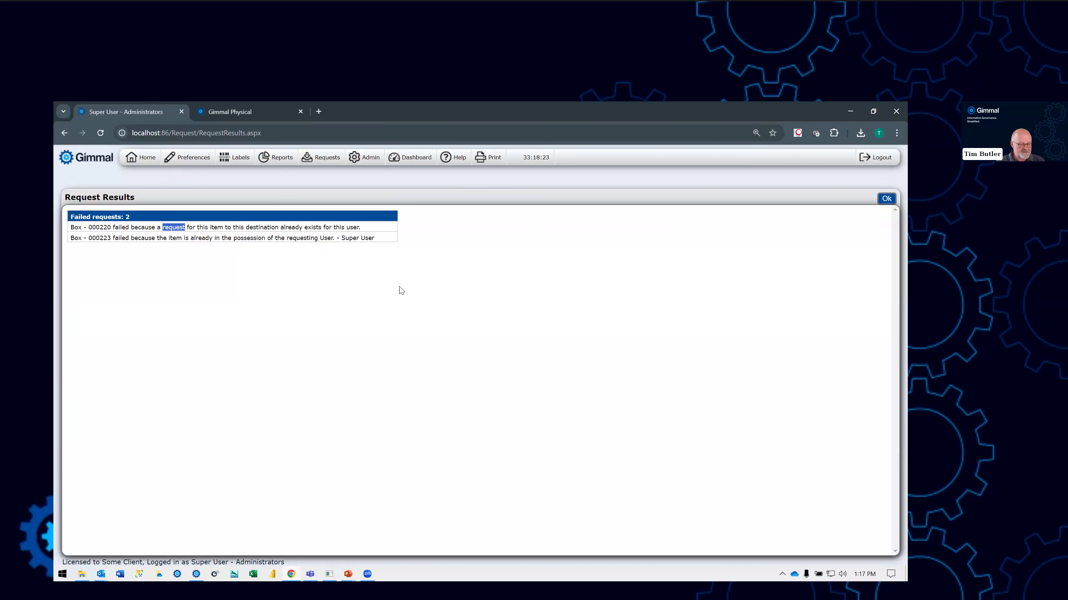
- Open the existing box requests, select all of them to review the available actions, and query the requests on the home page
left_click(334, 160)
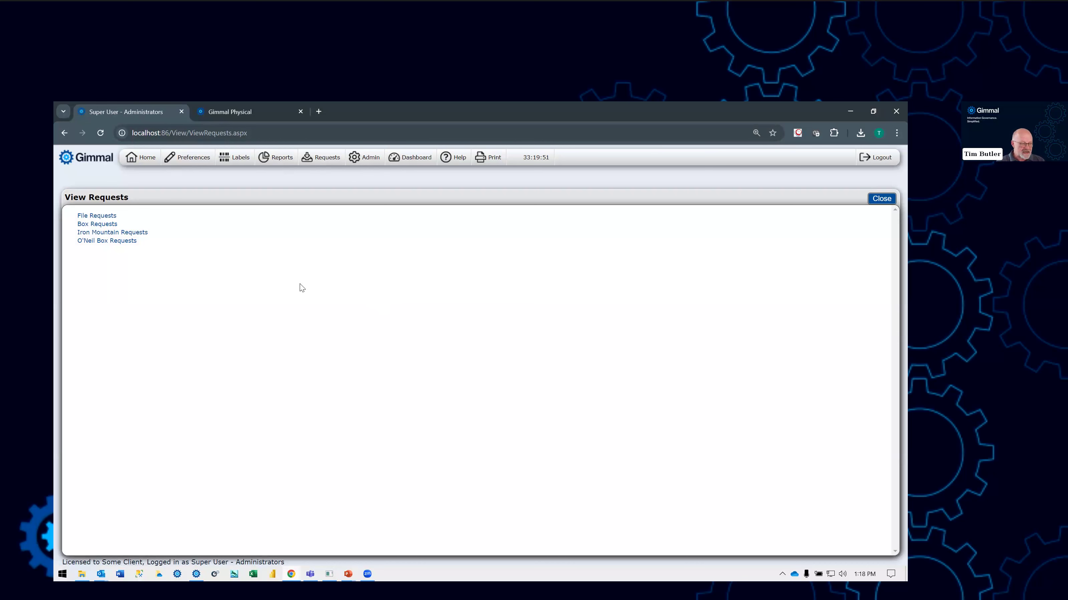
left_click(96, 227)
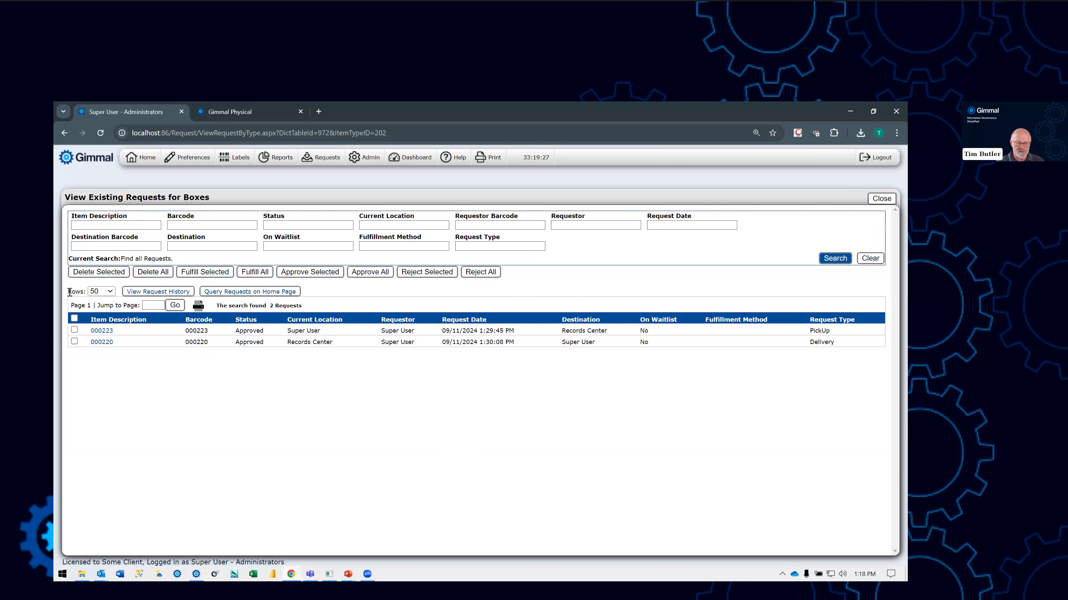
left_click_drag(69, 291, 88, 293)
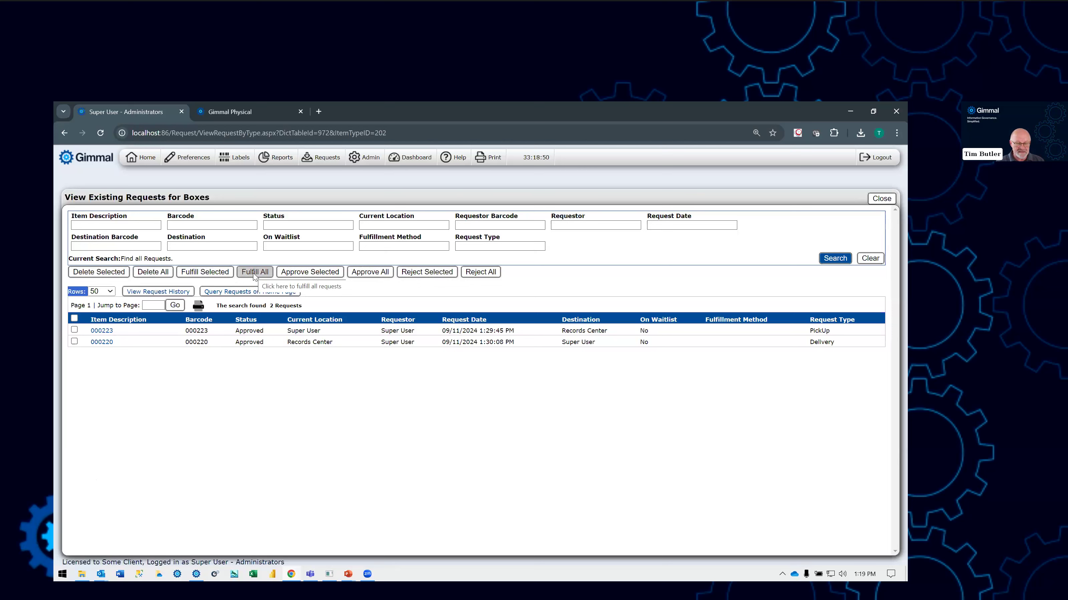
left_click(75, 318)
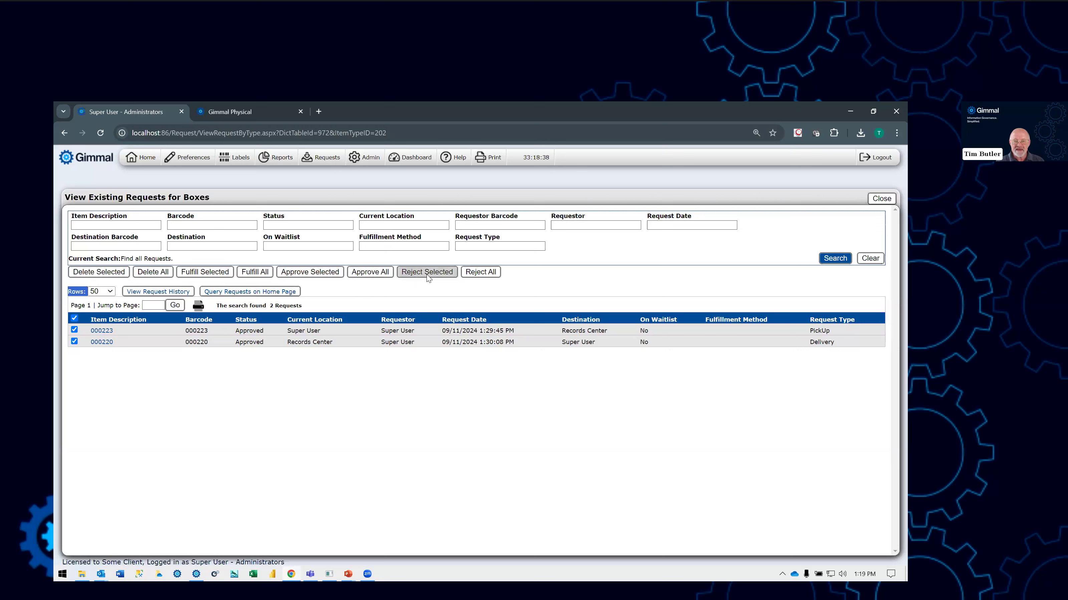
left_click(400, 287)
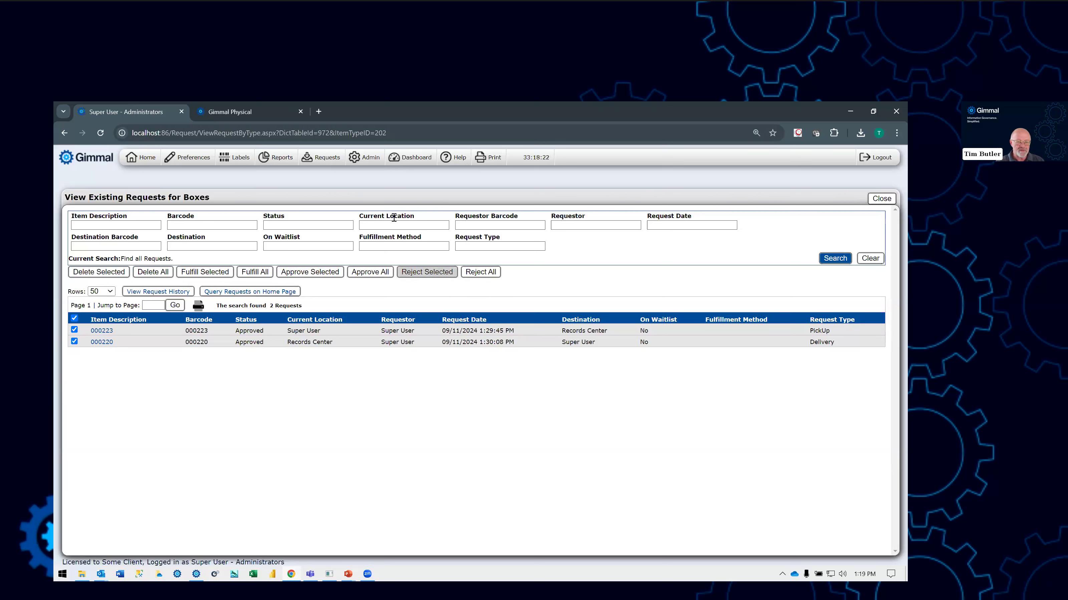
left_click(257, 294)
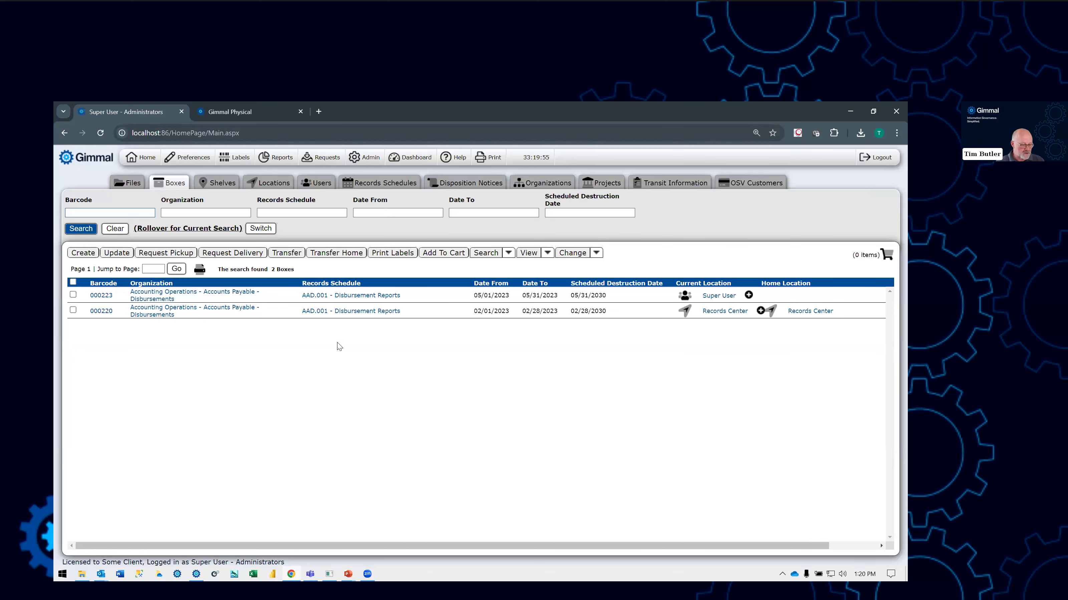
- Open the existing O'Neil box requests, examine the option for submitting approved requests, and return to the request types
left_click(325, 161)
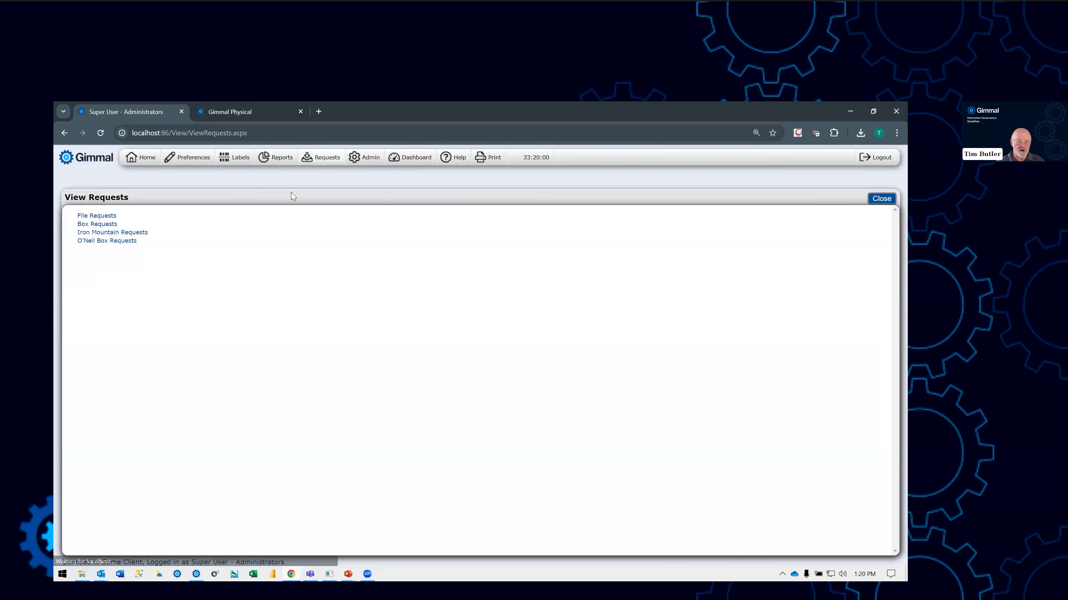
left_click(111, 244)
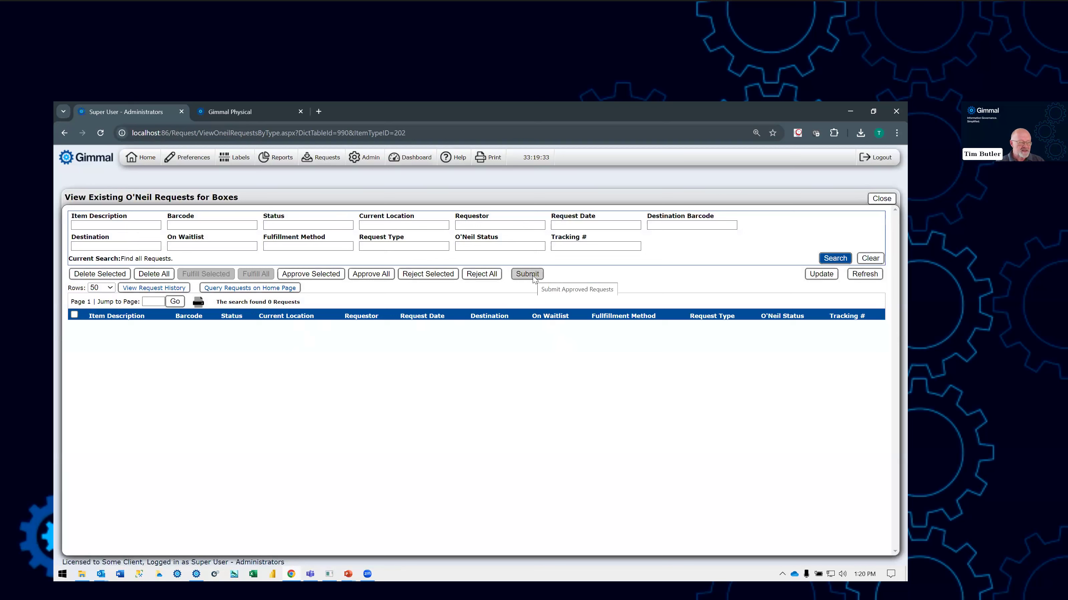
key("alt+Tab")
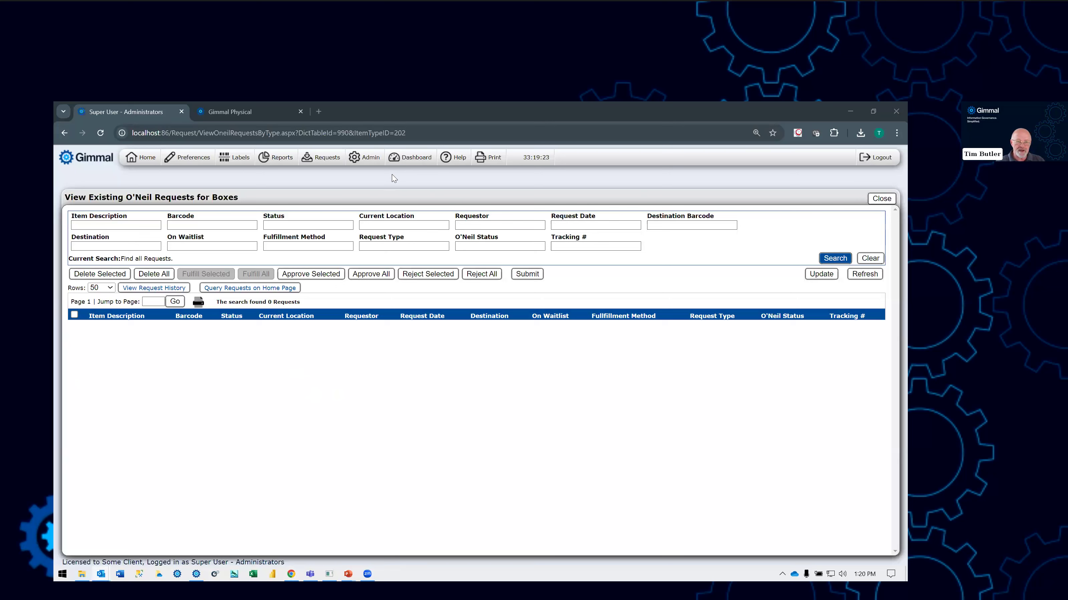
left_click(325, 163)
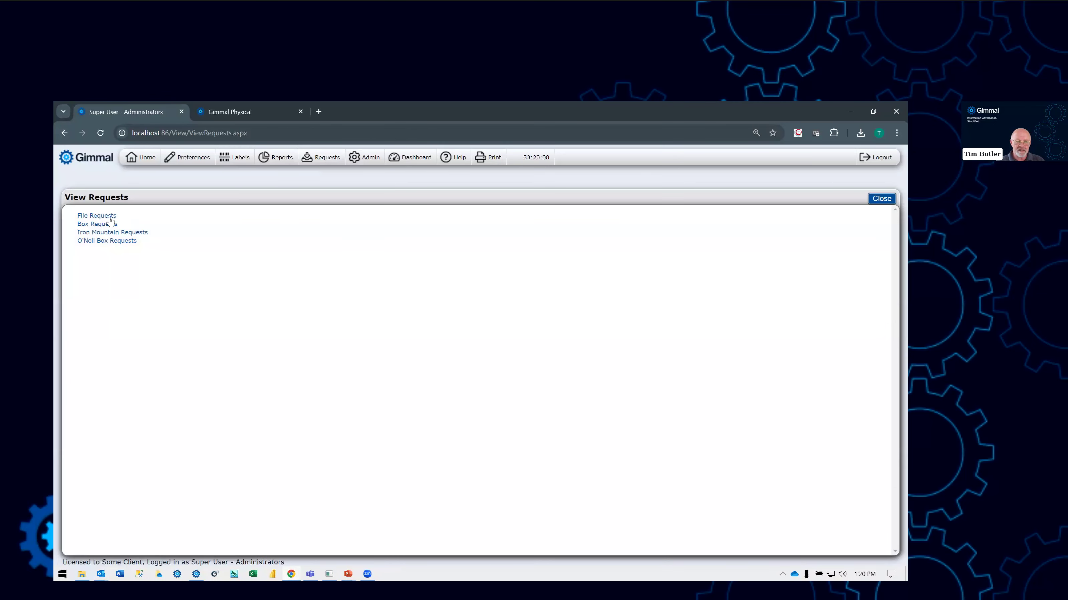
- View the completed Box Picklist PDF among the user reports and return to the home page's box list
left_click(284, 161)
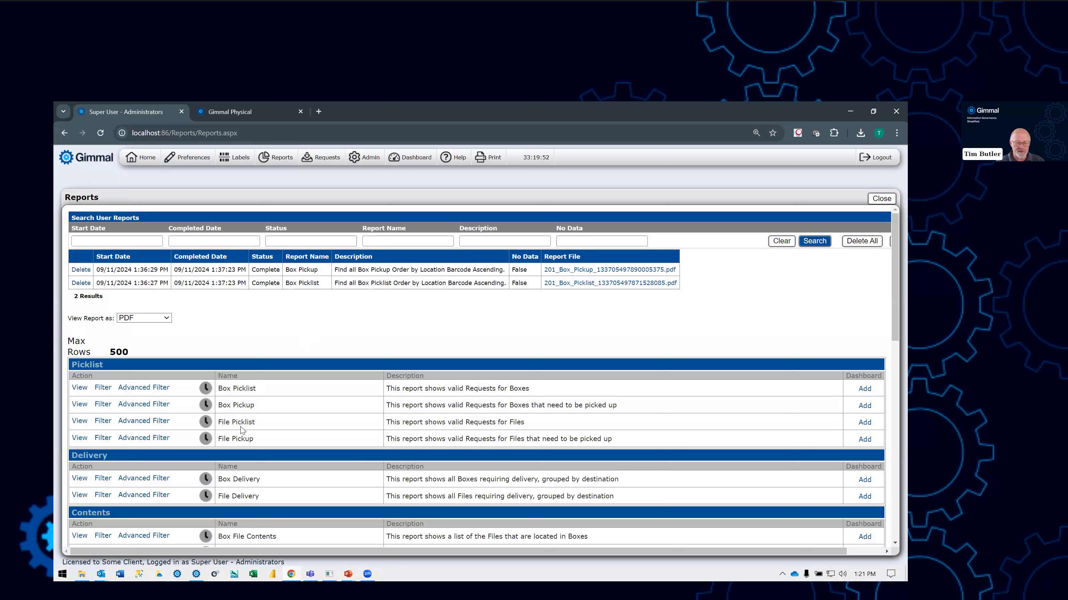
left_click(605, 284)
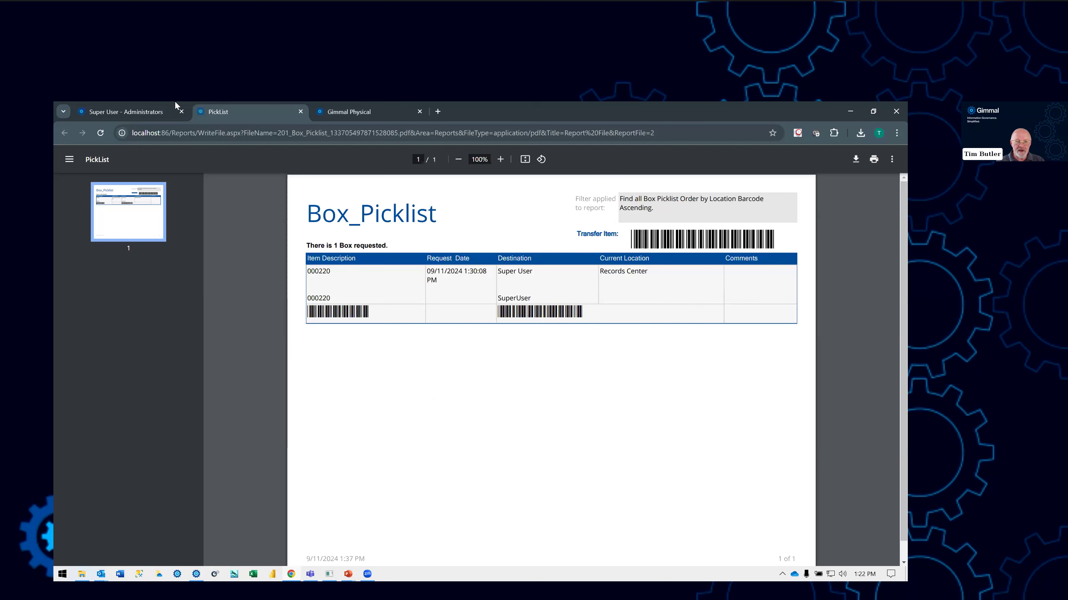
left_click(137, 111)
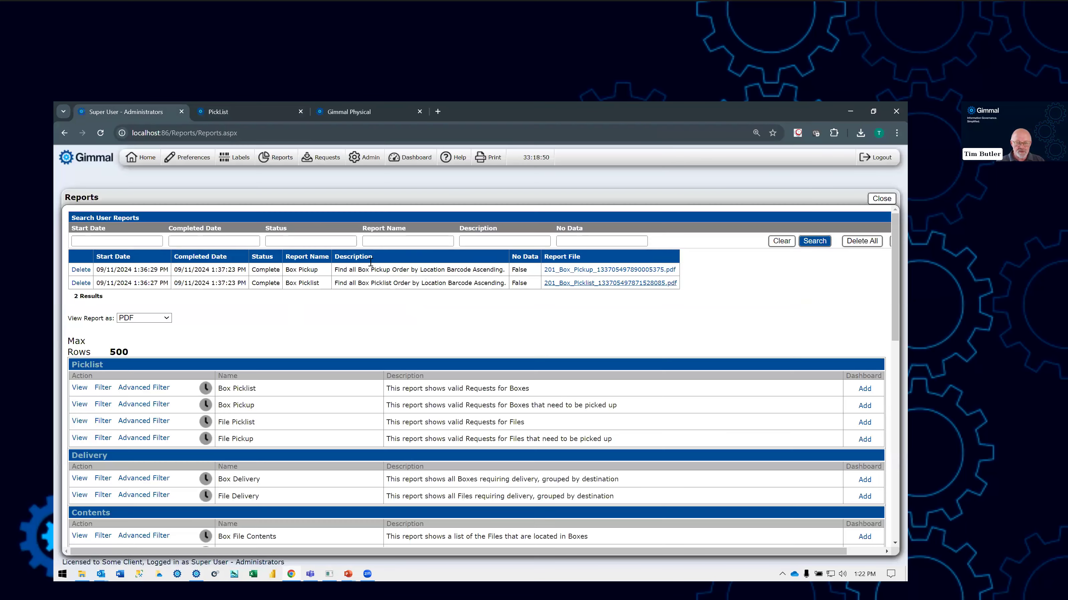
left_click(143, 158)
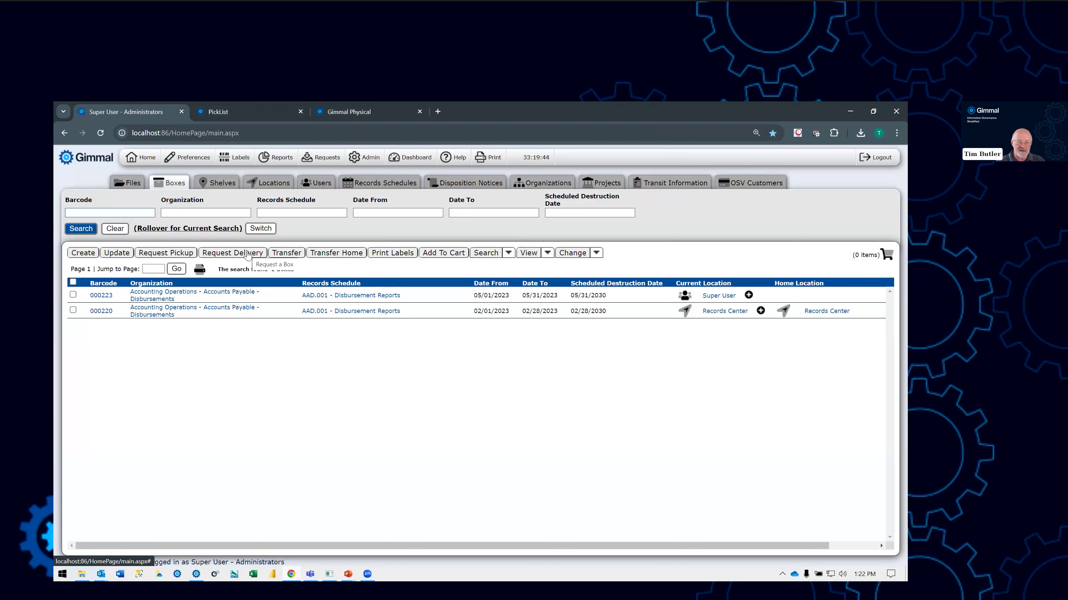
- Open the administration settings for notifications and examine the existing box request notification and its recipient
left_click(372, 162)
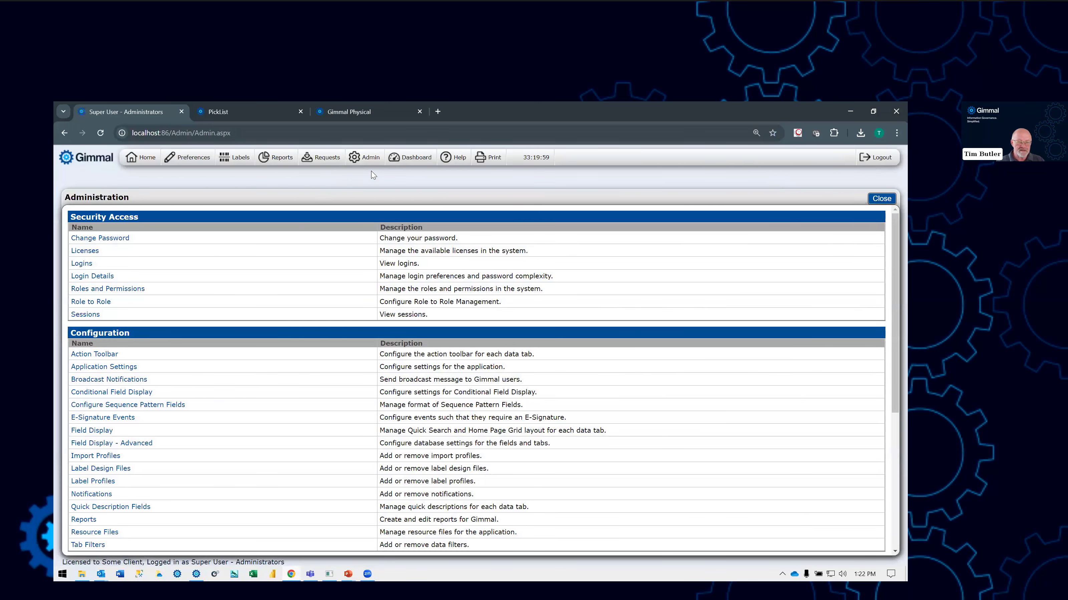
scroll(202, 293, "down", 3)
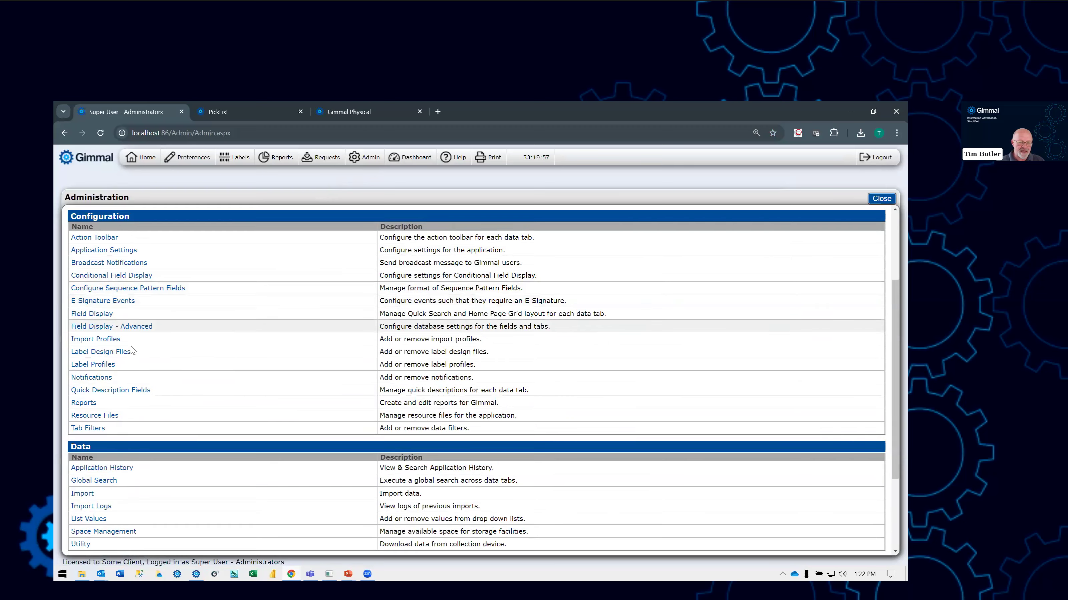
left_click(95, 381)
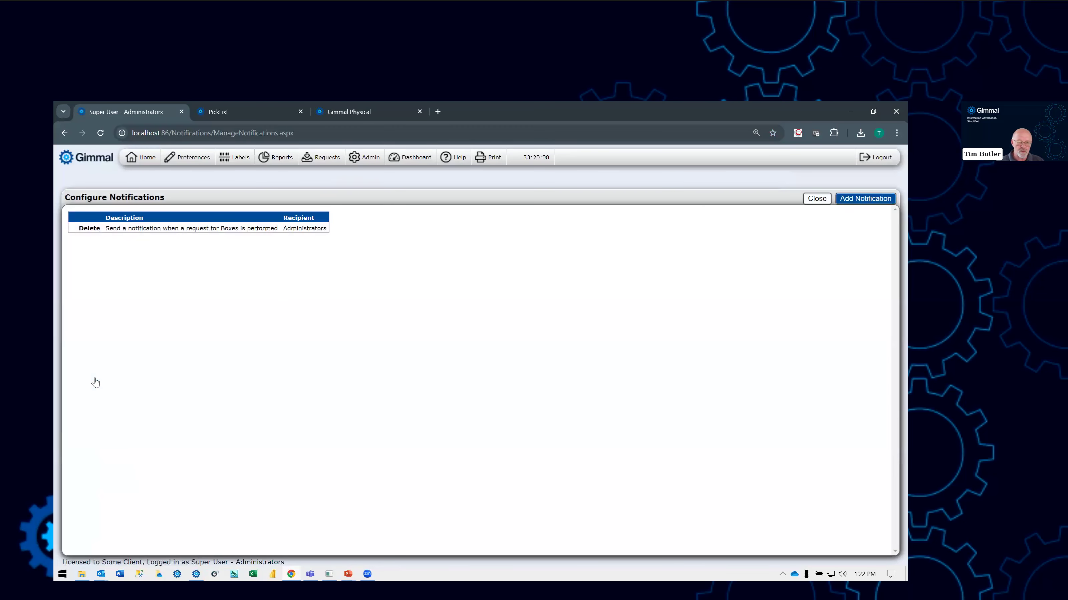
left_click_drag(108, 227, 249, 237)
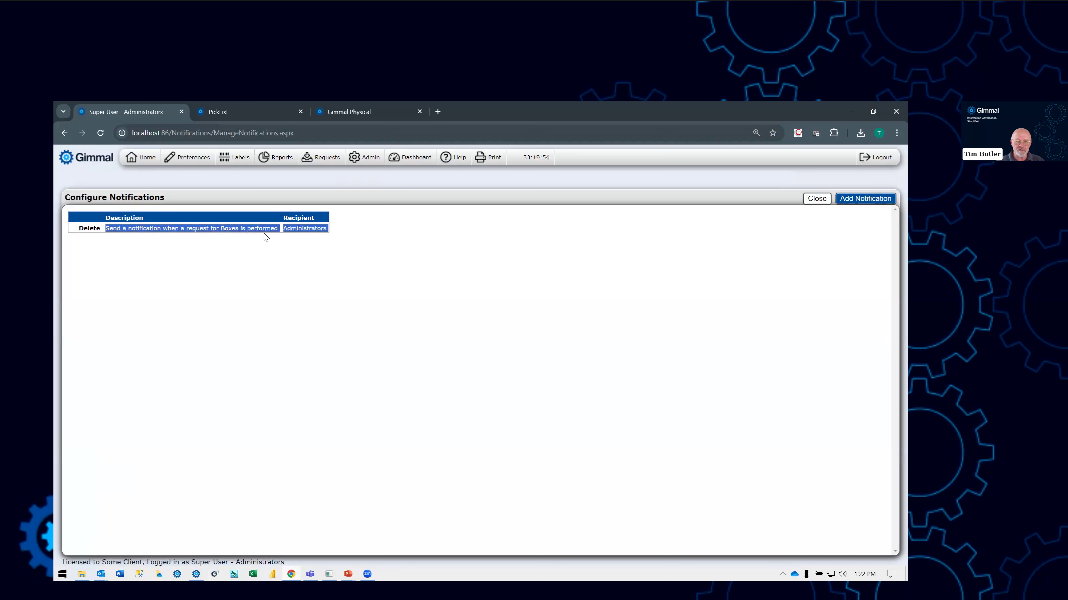
left_click(320, 313)
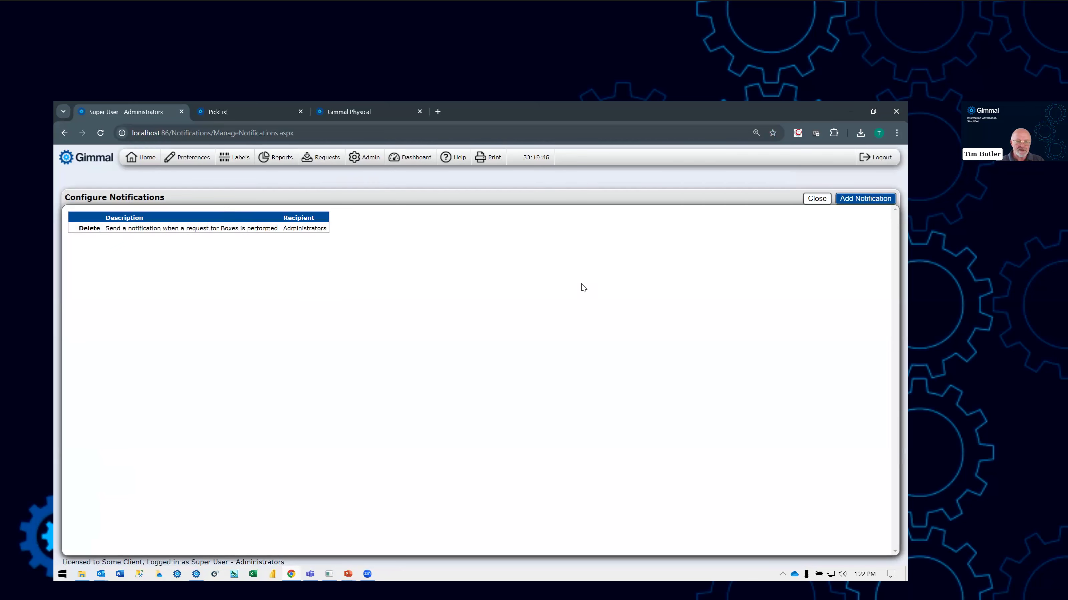
- Start a new notification and add an Action event for the Box tab with the action Requests in my Possession
left_click(858, 202)
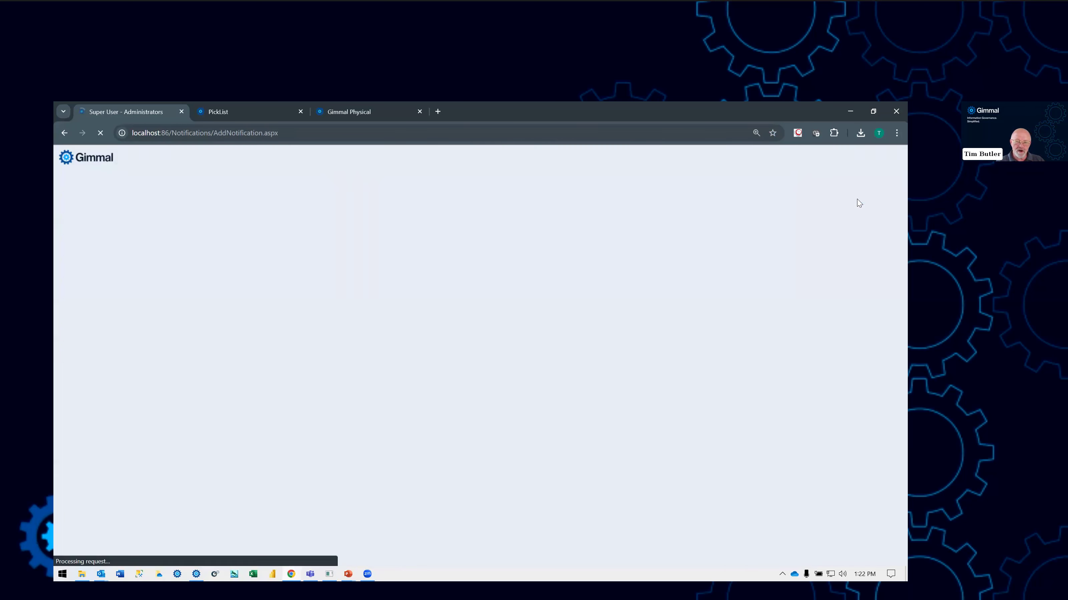
left_click(440, 218)
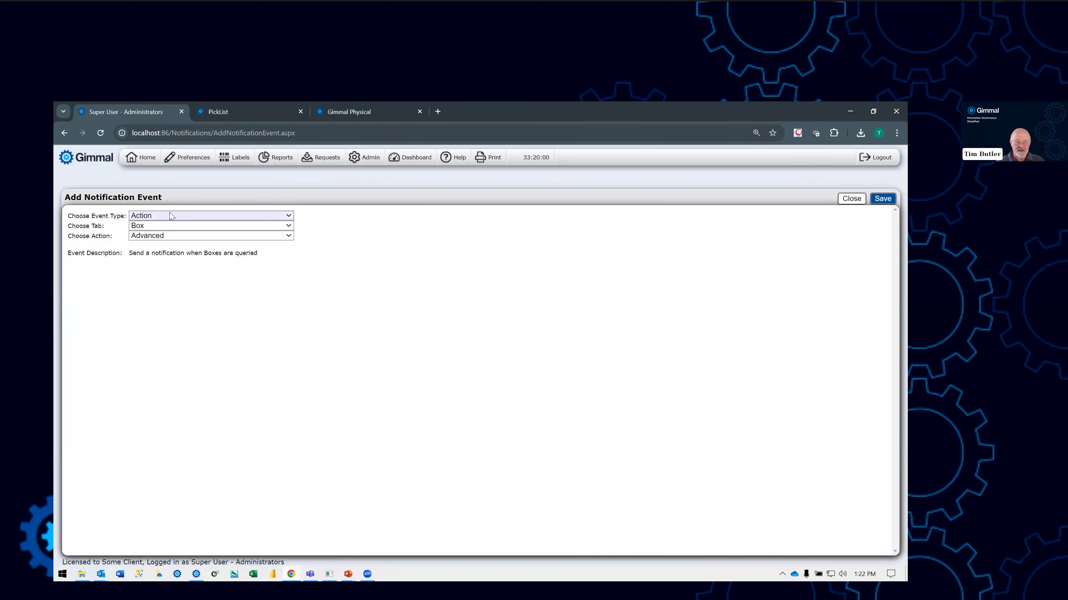
left_click(165, 238)
scroll(179, 385, "down", 3)
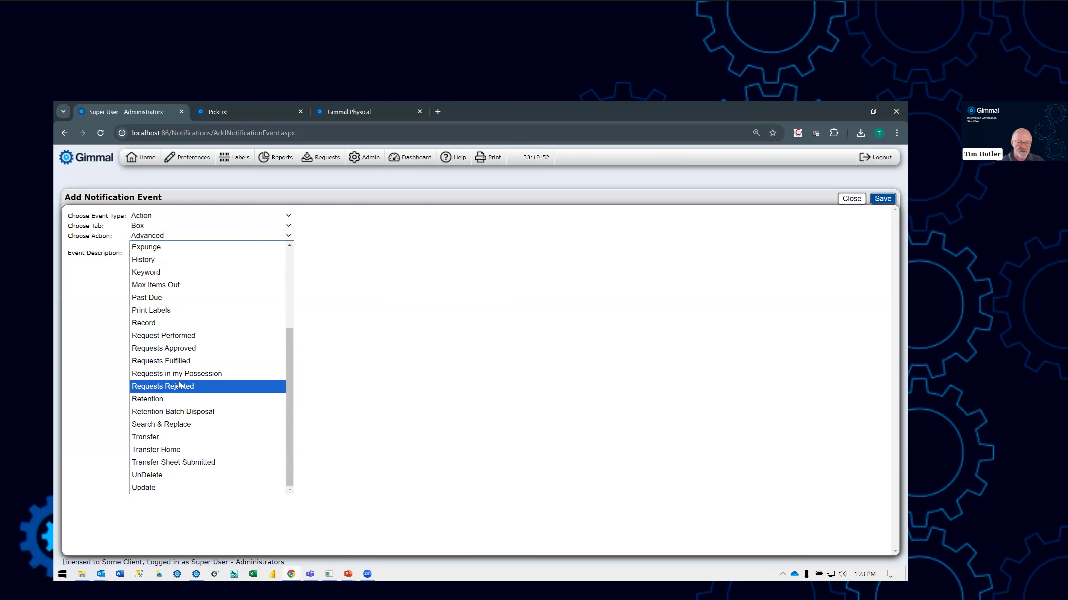
left_click(158, 374)
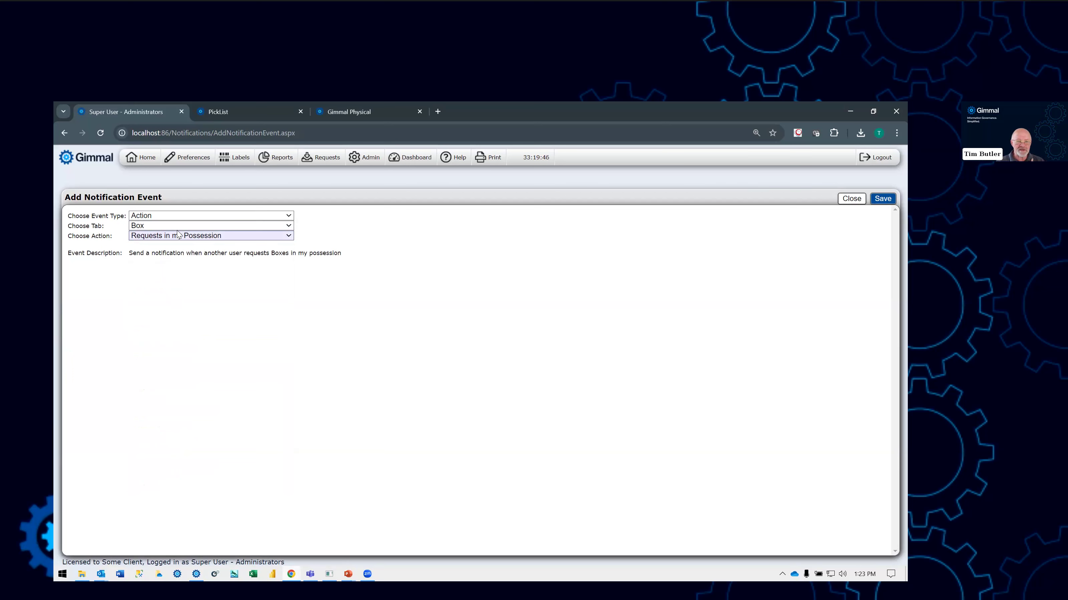
left_click(879, 203)
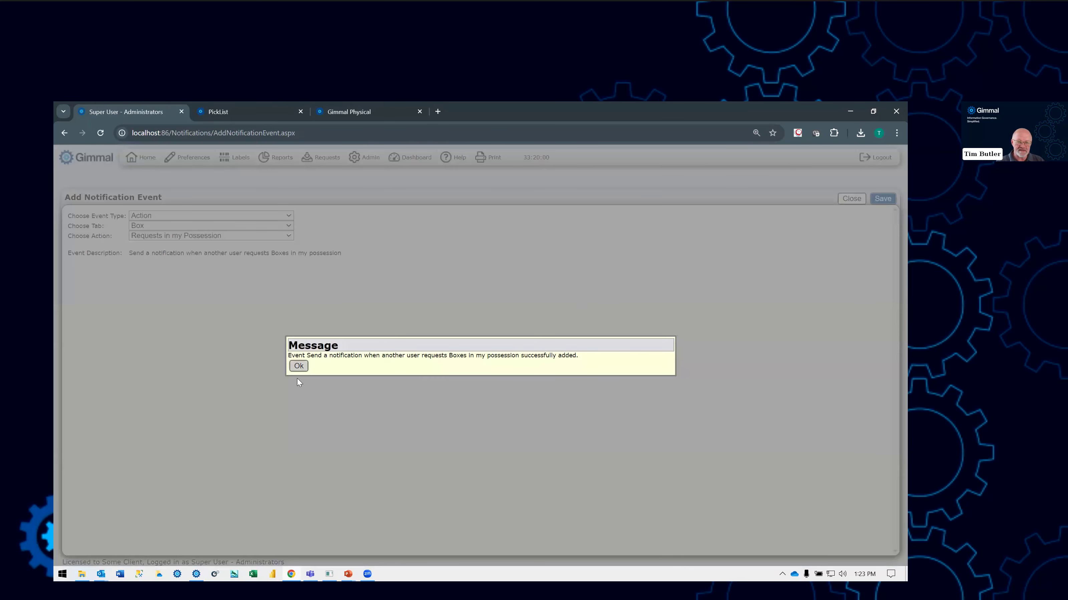
left_click(299, 366)
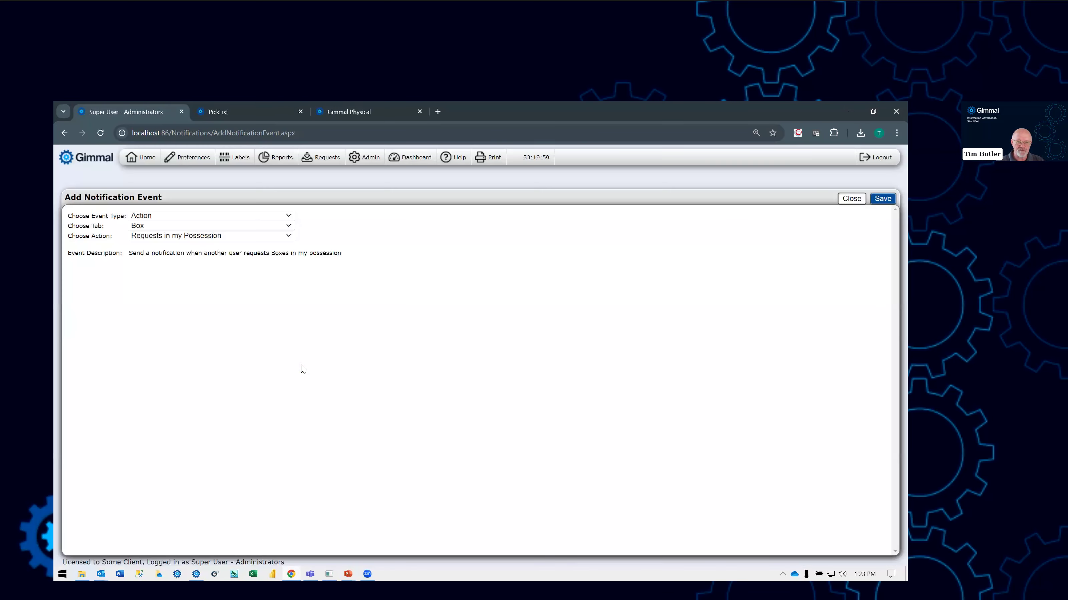
left_click(849, 200)
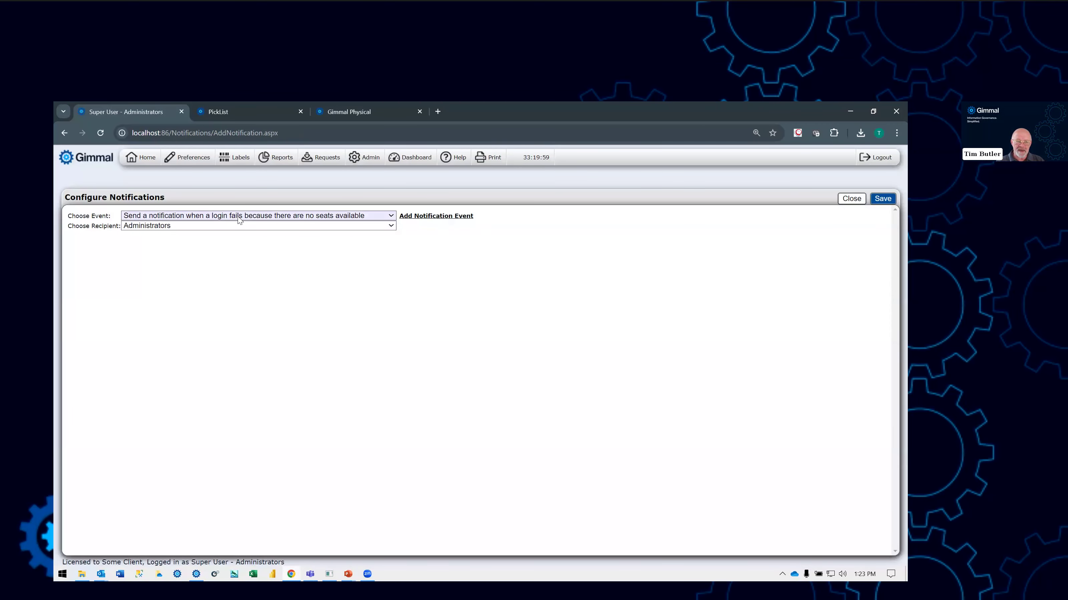
- Save a notification for another user requesting Boxes in my possession with General as the recipient, and return to the notifications list
left_click(237, 217)
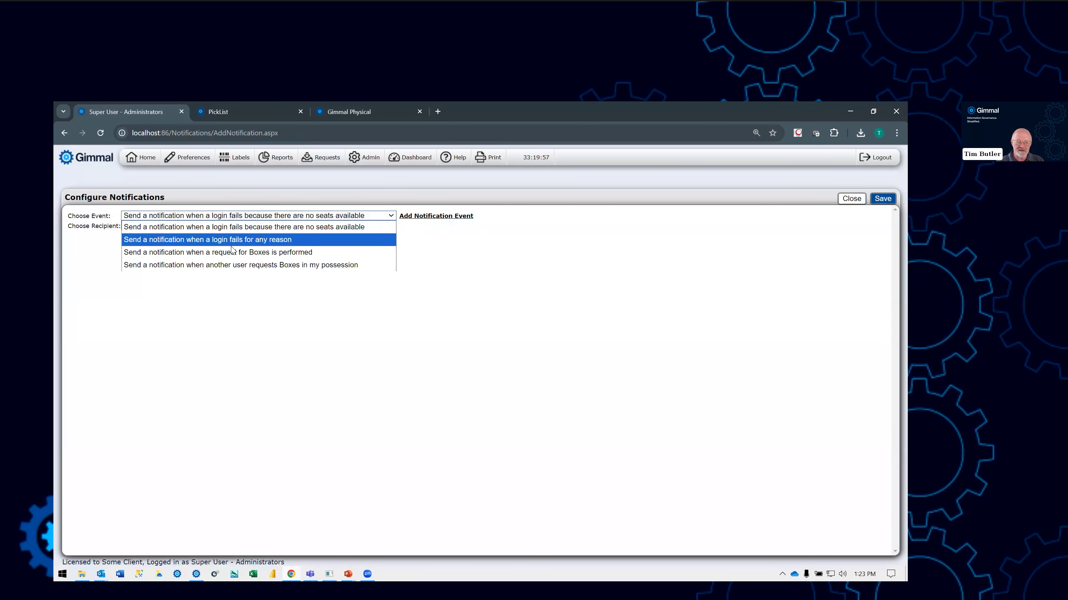
left_click(231, 265)
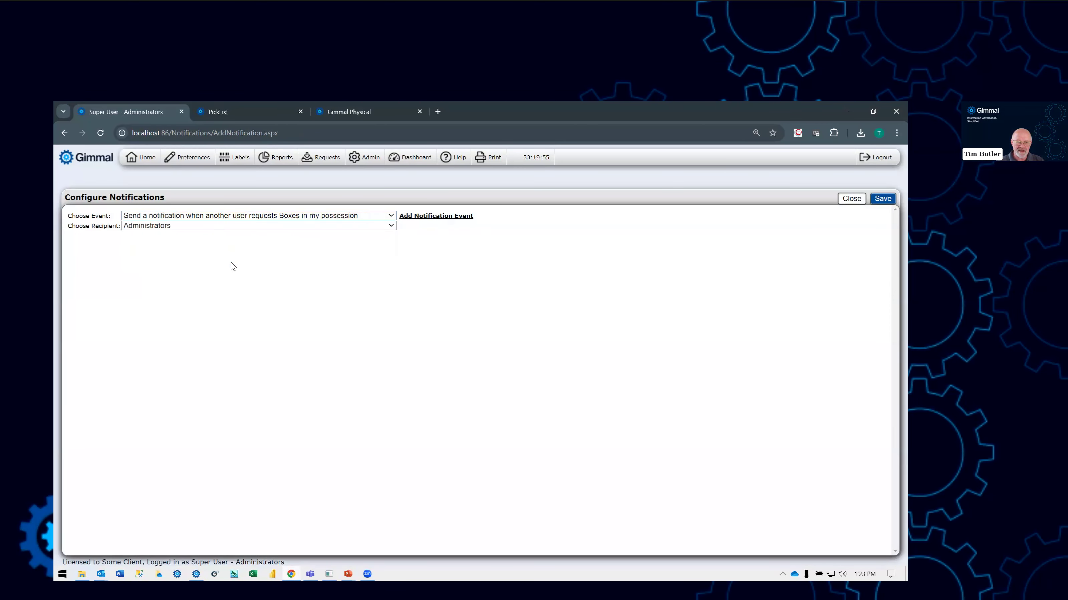
left_click(248, 227)
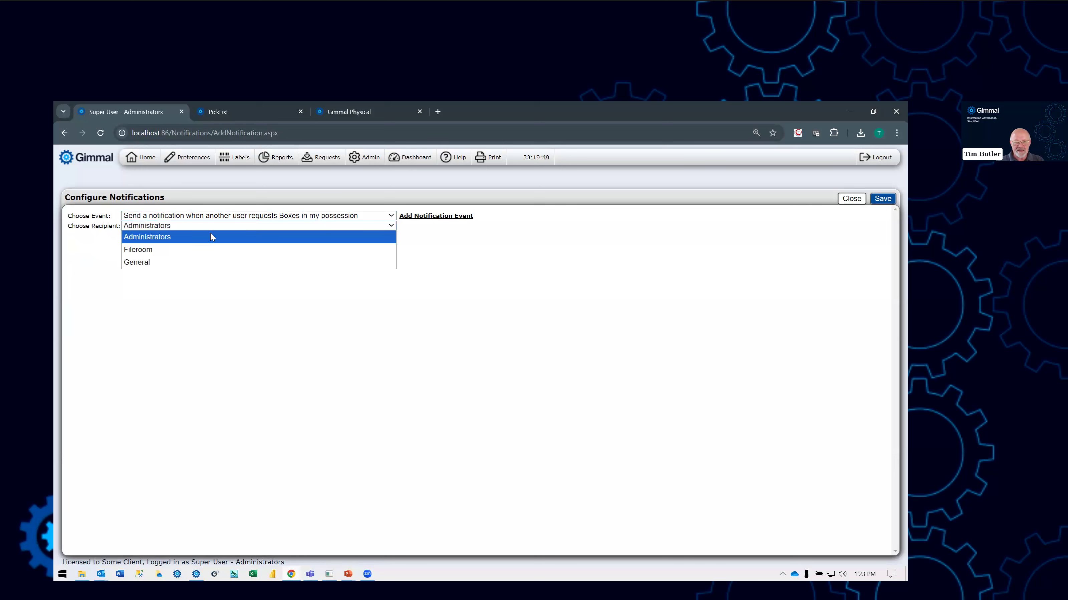
left_click(151, 262)
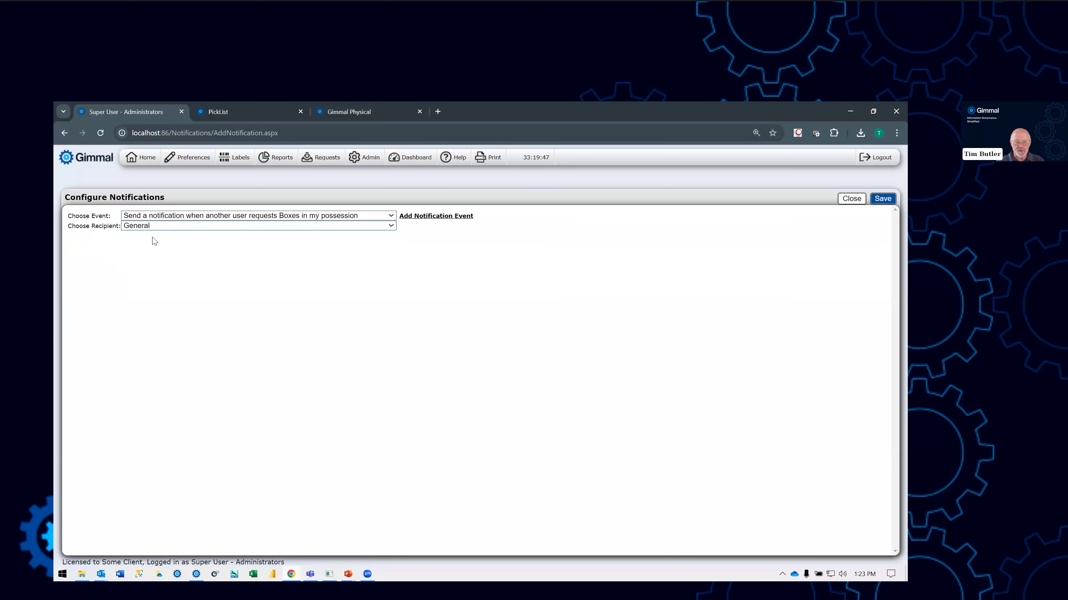
left_click(883, 199)
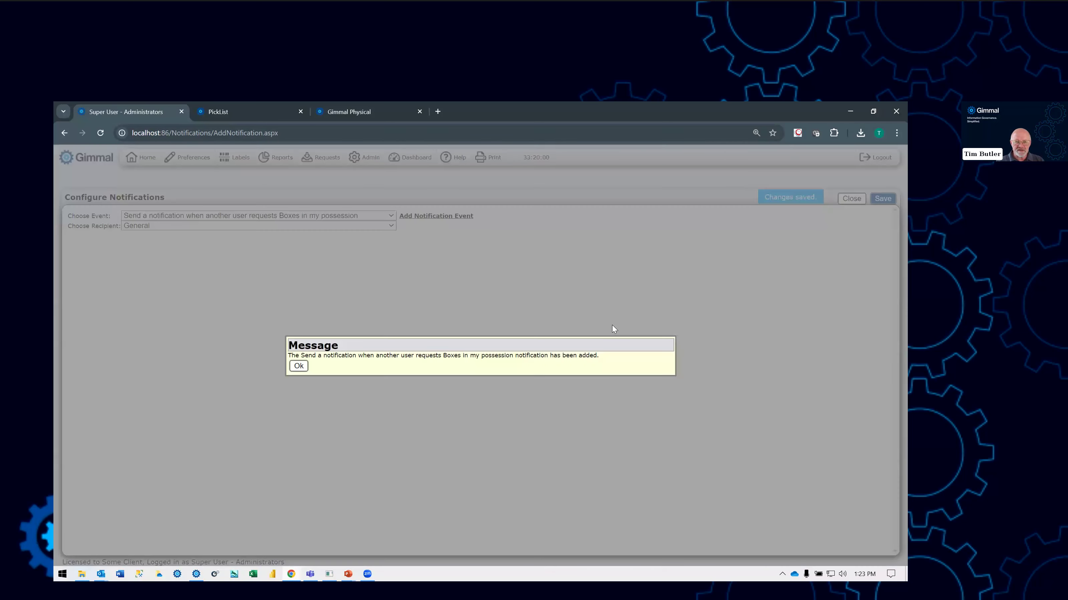
left_click(298, 366)
left_click(851, 199)
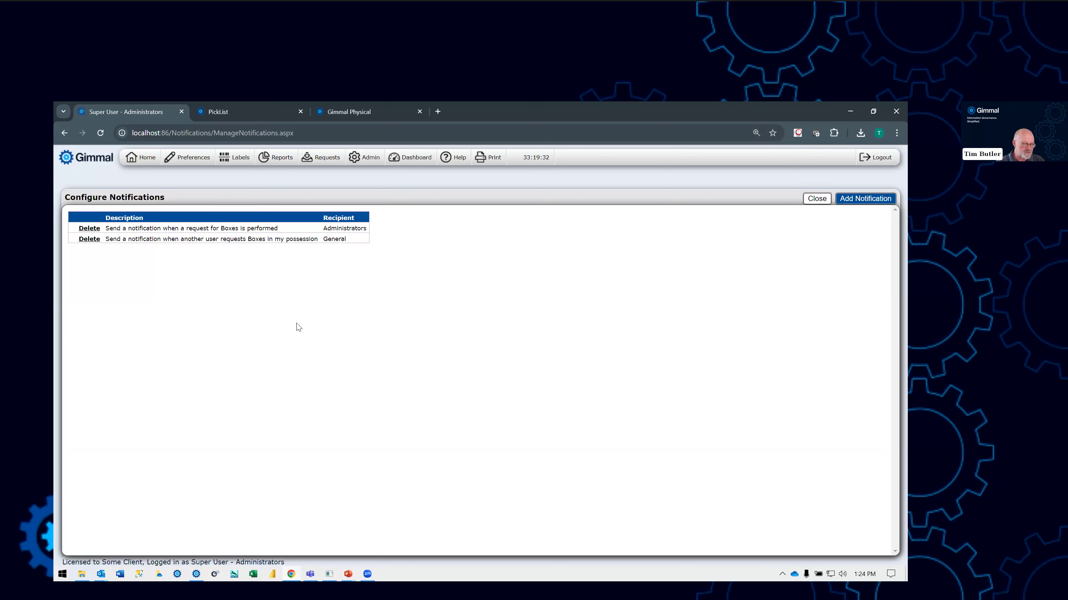
- Open the broadcast notifications in the administration settings, choose Past Due Items and select all roles as recipients
left_click(373, 165)
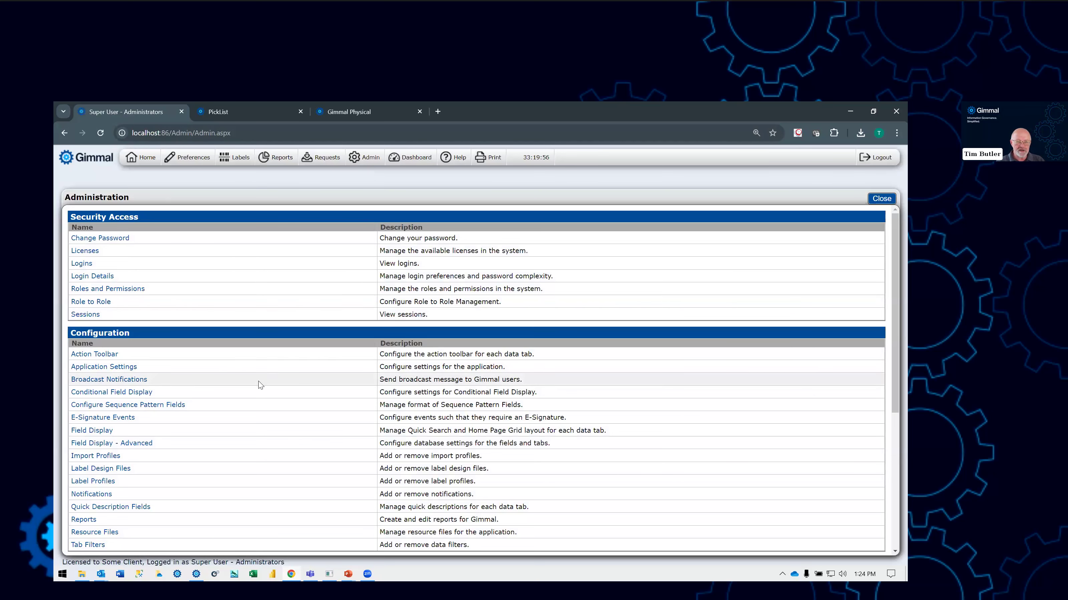
scroll(259, 383, "down", 3)
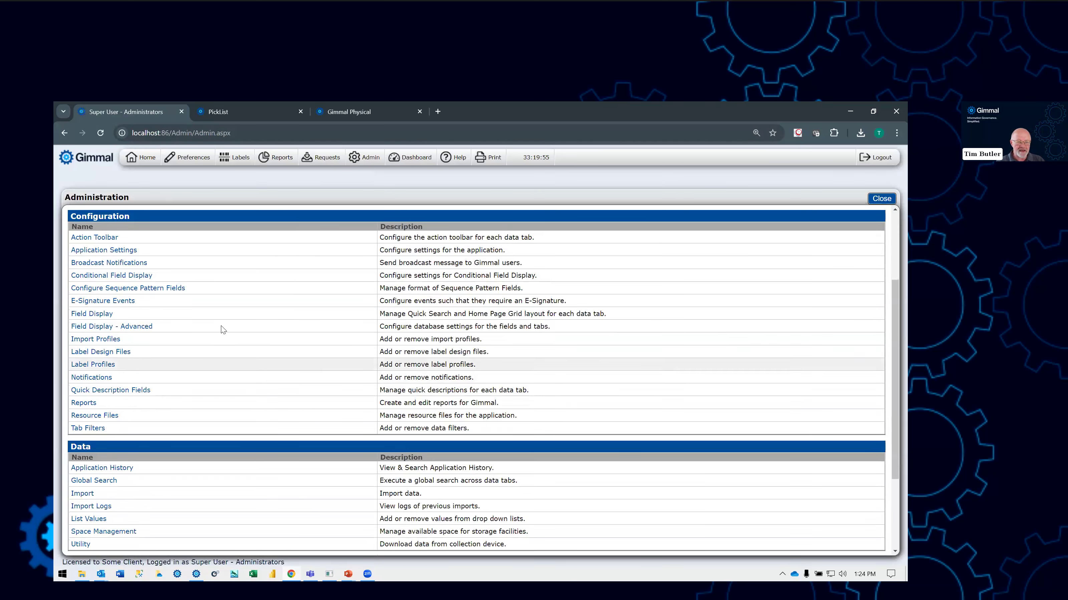
left_click(113, 265)
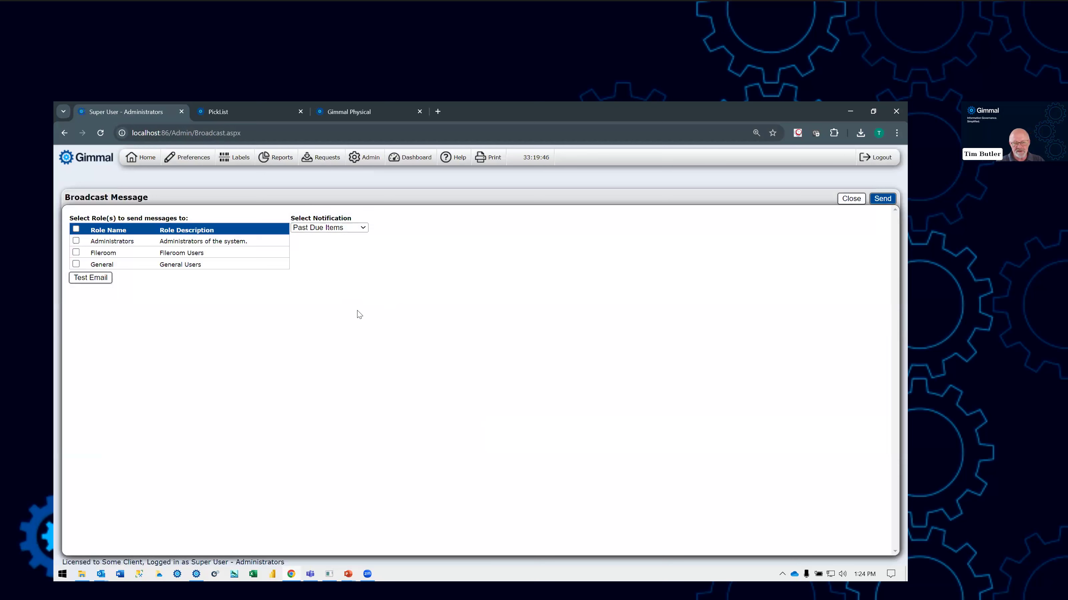
left_click(363, 229)
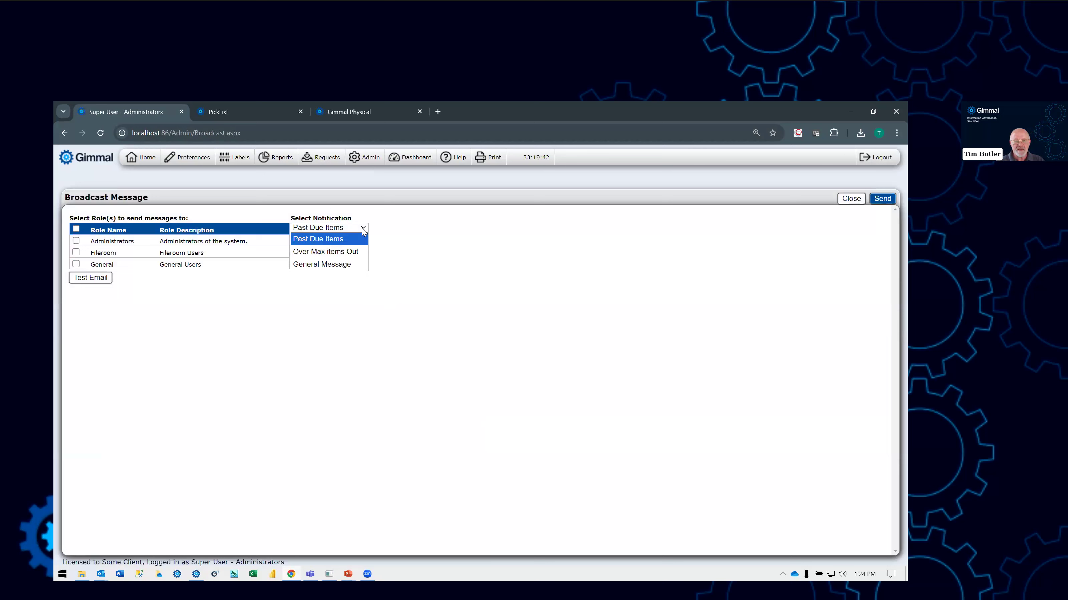
left_click(335, 243)
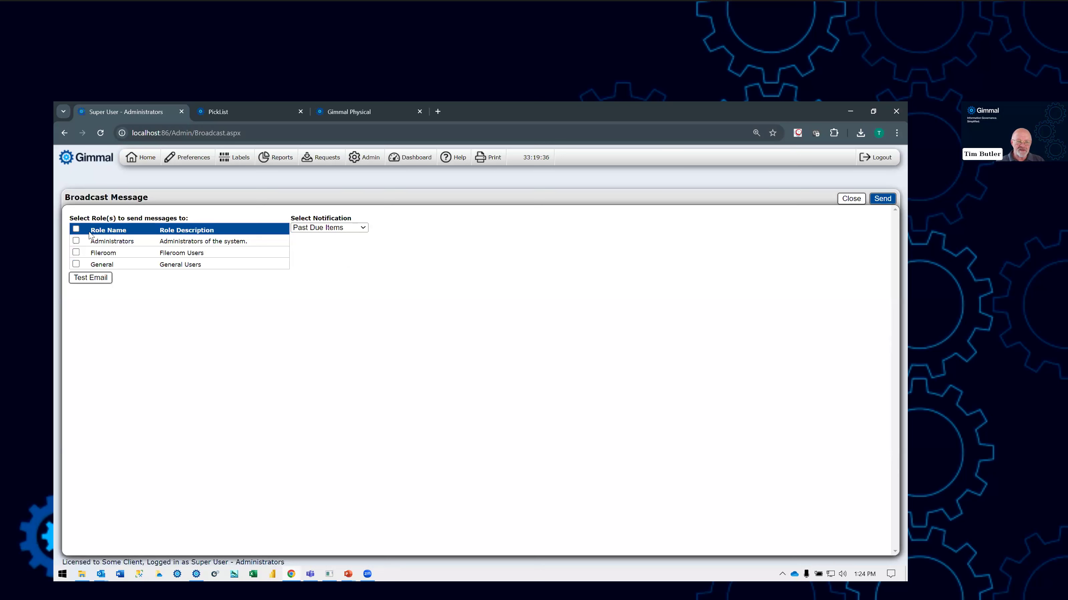
left_click(76, 230)
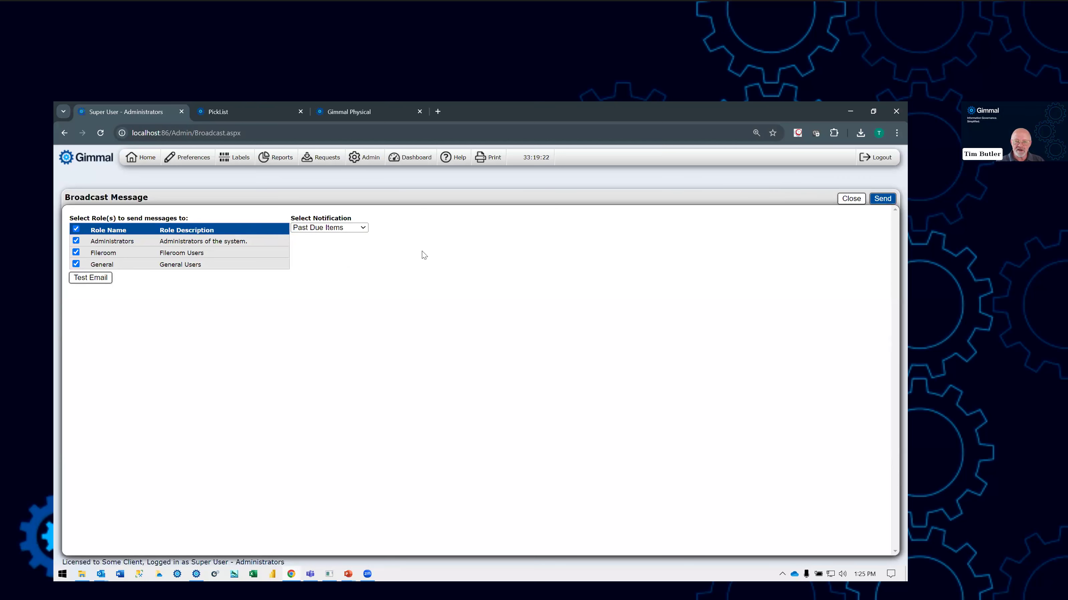
- Switch the broadcast notification to Over Max Items Out and then to General Message to examine its email fields
left_click(362, 230)
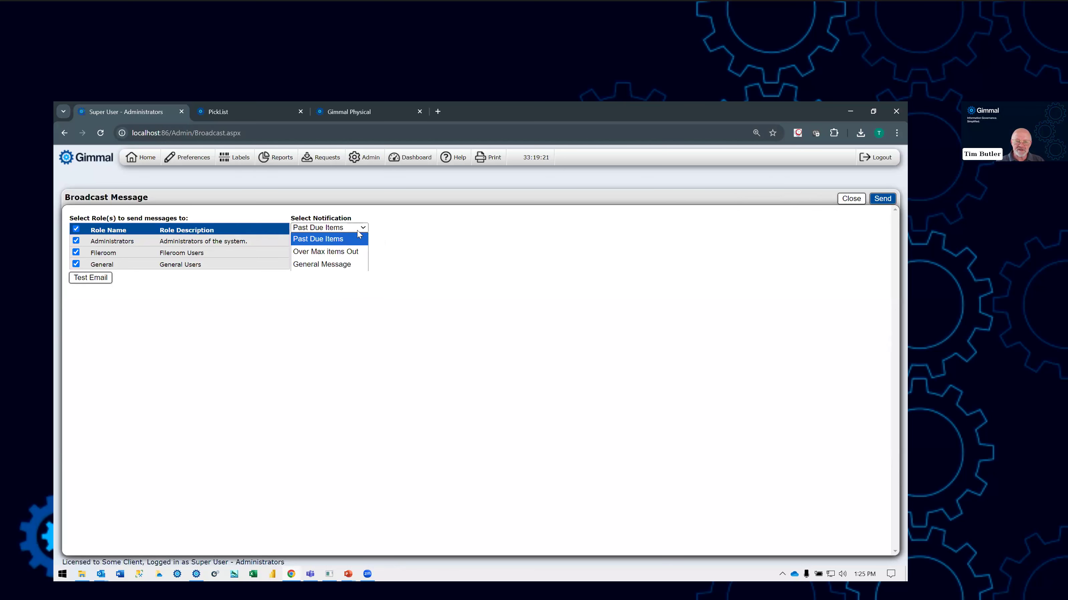
left_click(334, 253)
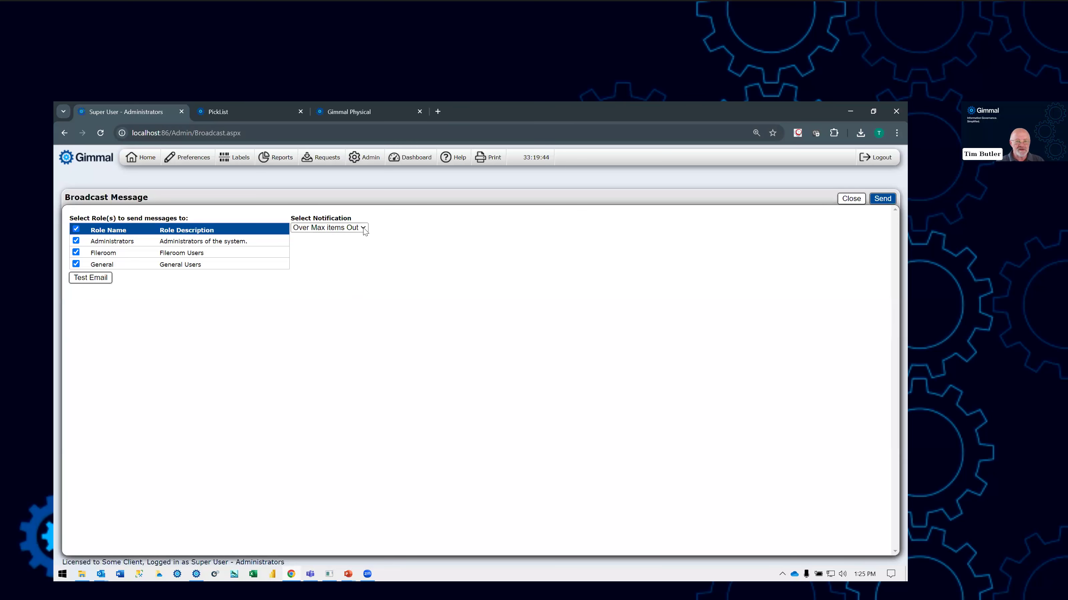
left_click(361, 231)
left_click(336, 265)
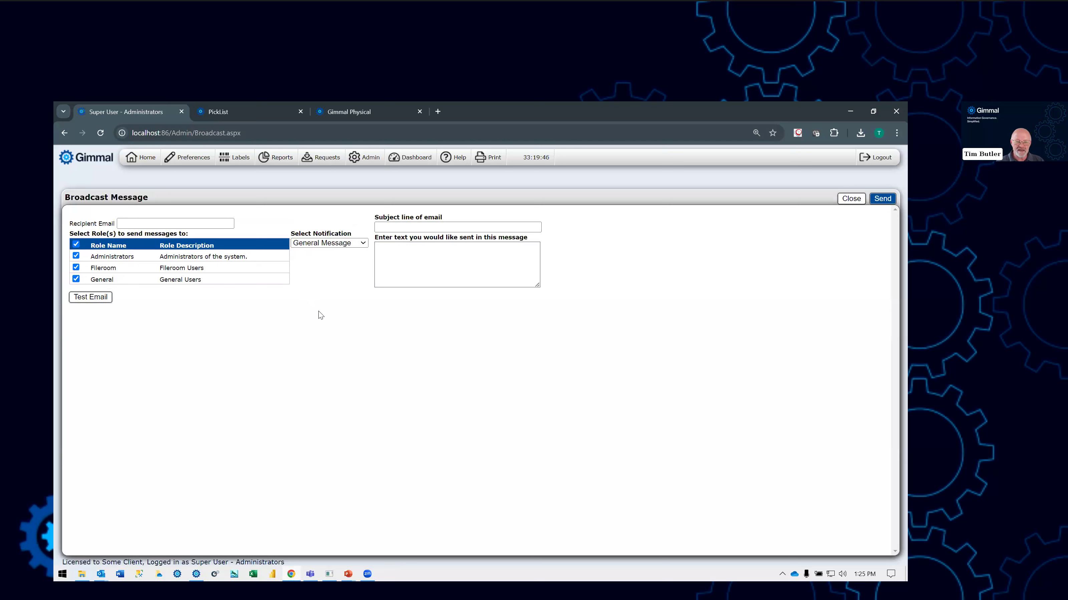
- Close the broadcast message page and open the Requesting tutorial from the tutorials in the Gimmal Physical online documentation
left_click(220, 111)
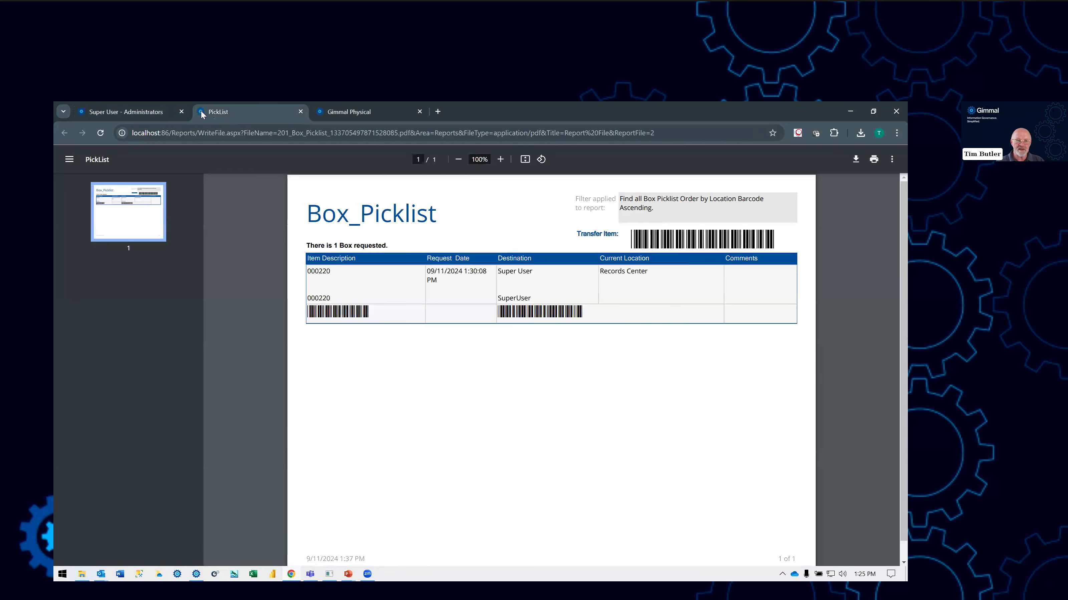
left_click(181, 112)
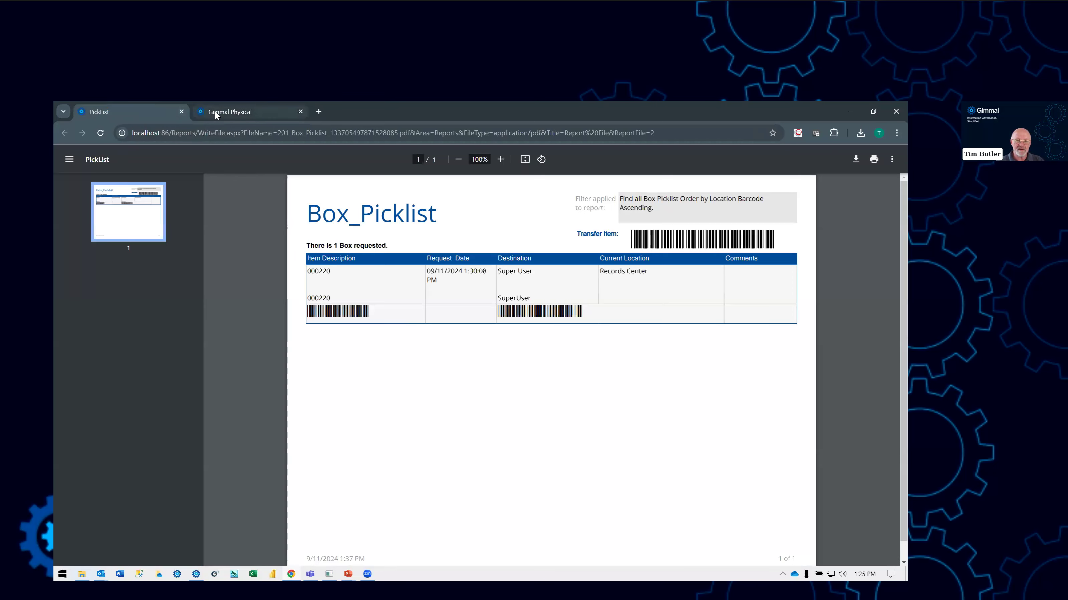
left_click(223, 113)
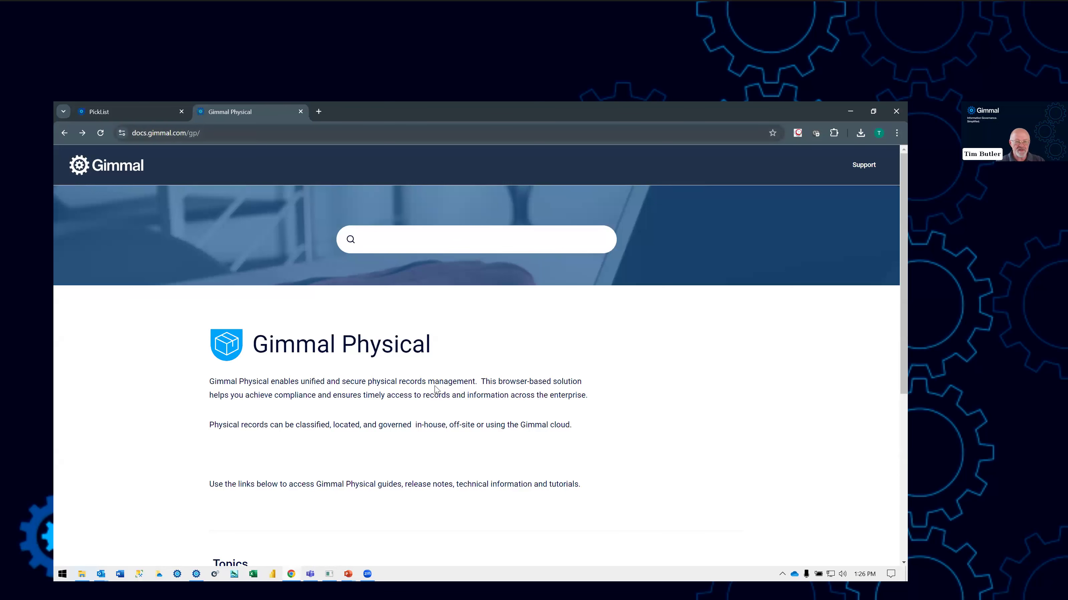
scroll(451, 384, "down", 3)
scroll(451, 386, "down", 3)
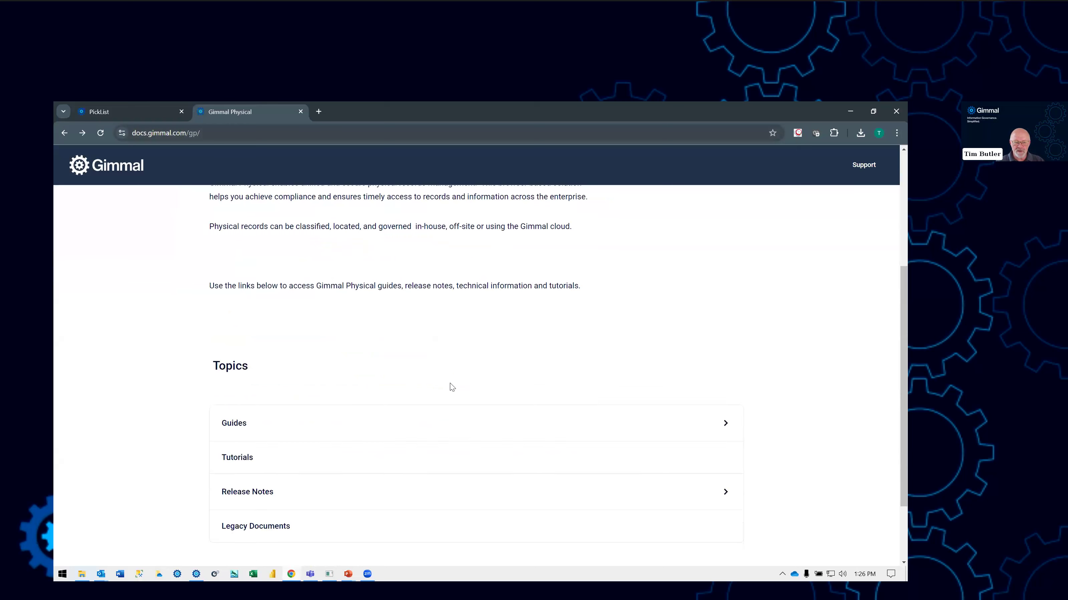
left_click(314, 429)
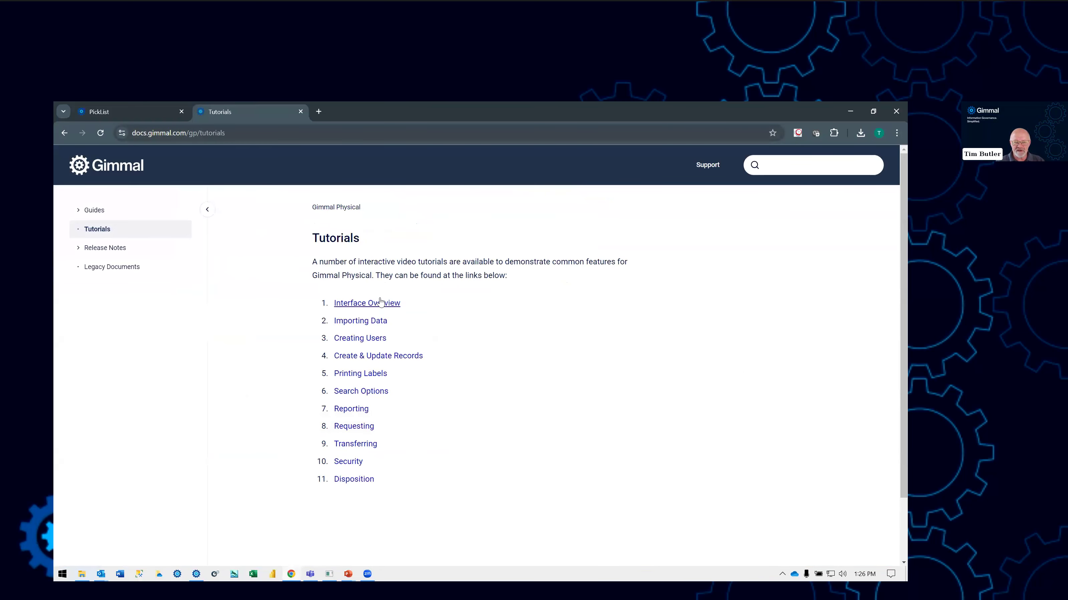
left_click(352, 427)
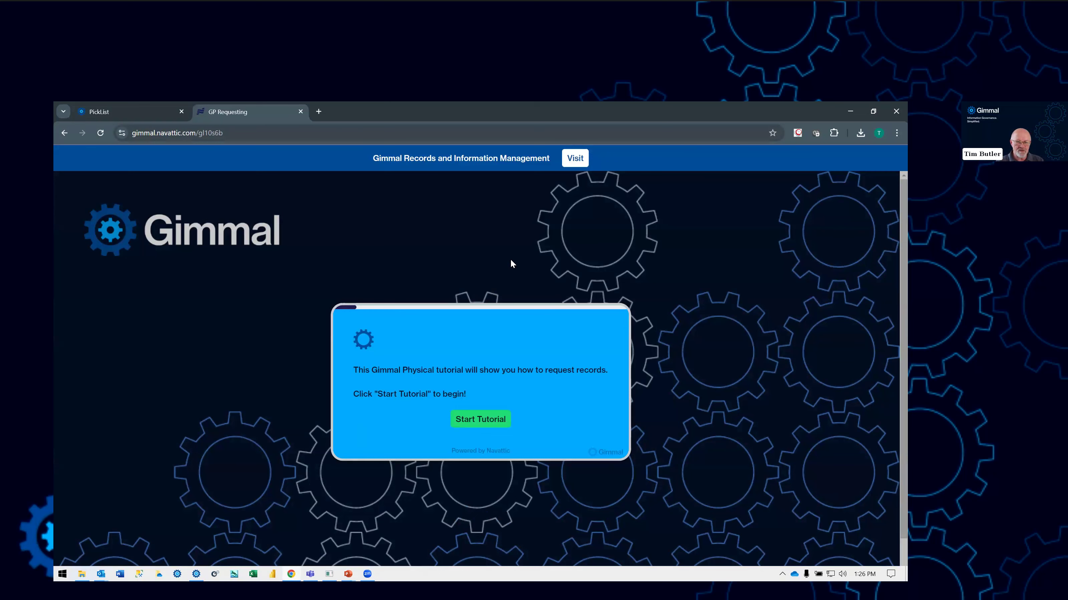
key("alt+Tab")
key("alt+Tab")
key("alt+Tab")
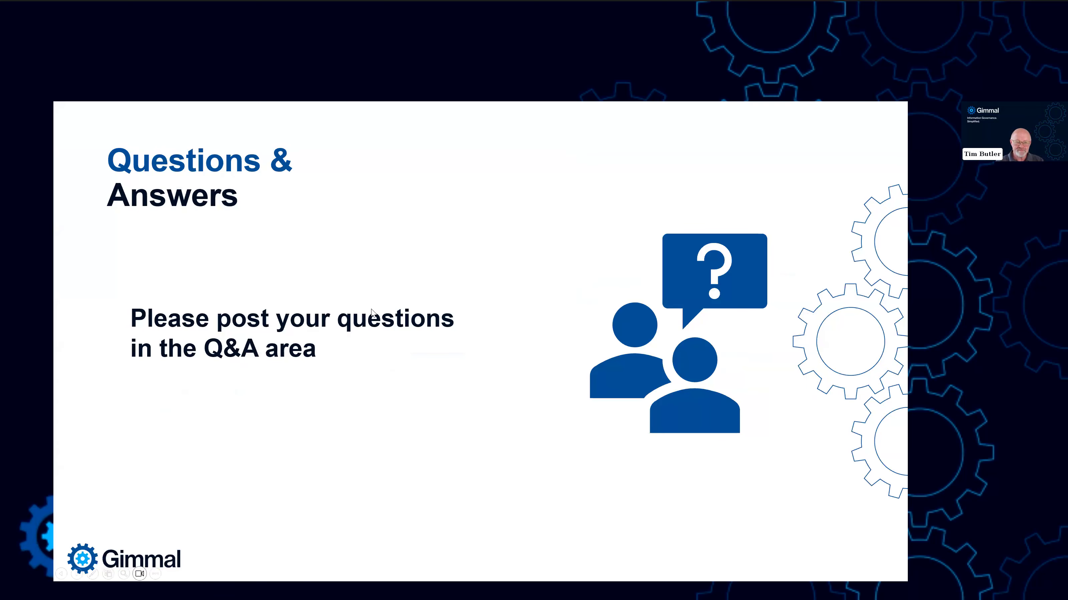
left_click(372, 313)
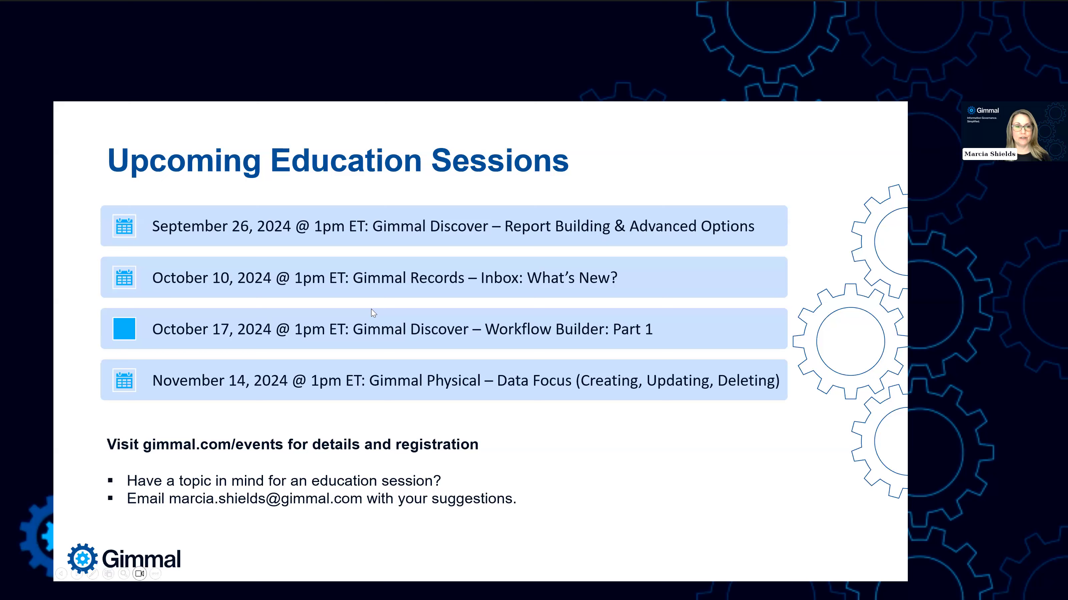